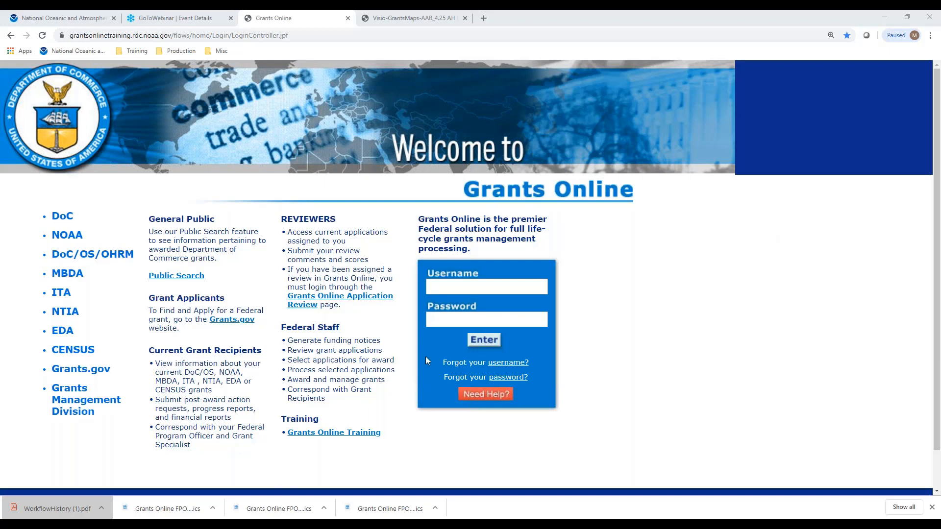
- Log in to the Grants Online training site with the username arep and the account password
{"action": "left_click", "coordinate": [451, 289]}
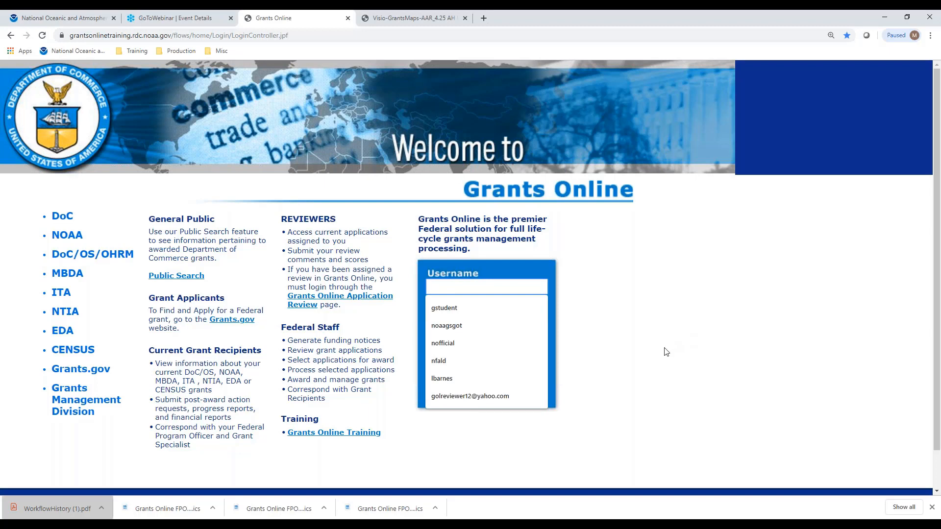
{"action": "type", "text": "arep"}
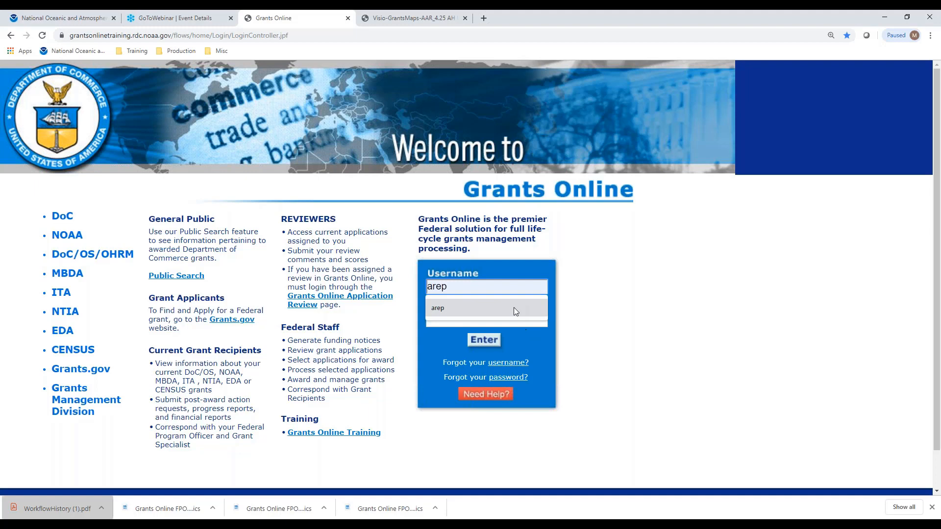
{"action": "left_click", "coordinate": [513, 307]}
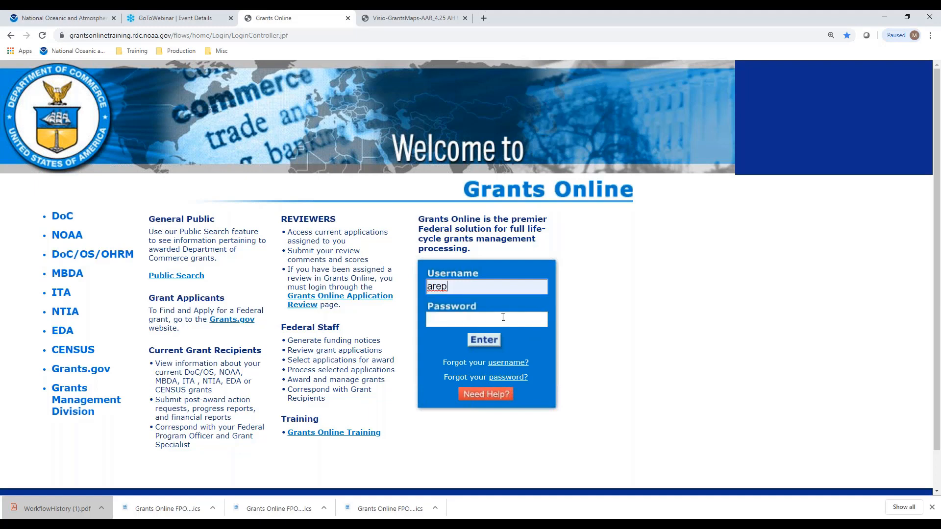
{"action": "left_click", "coordinate": [500, 321]}
{"action": "type", "text": "••••••••••"}
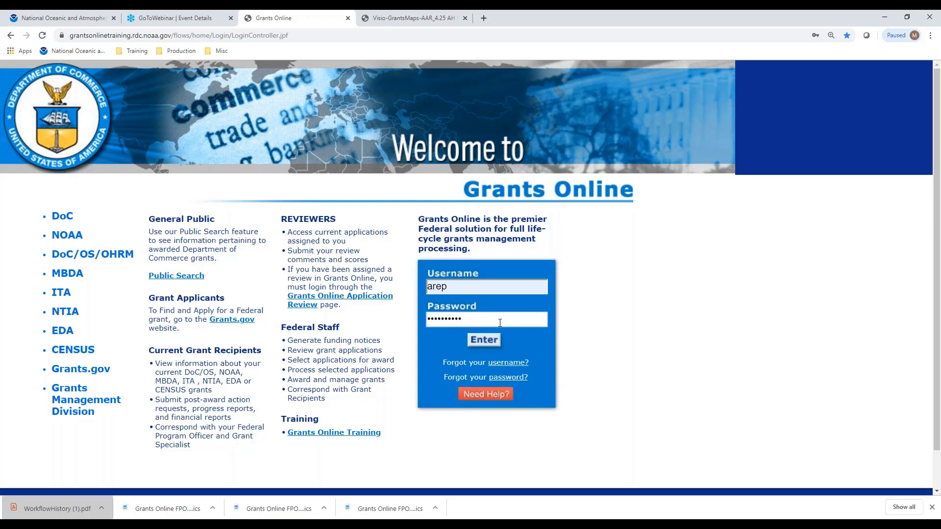
{"action": "type", "text": "•"}
{"action": "key", "text": "Return"}
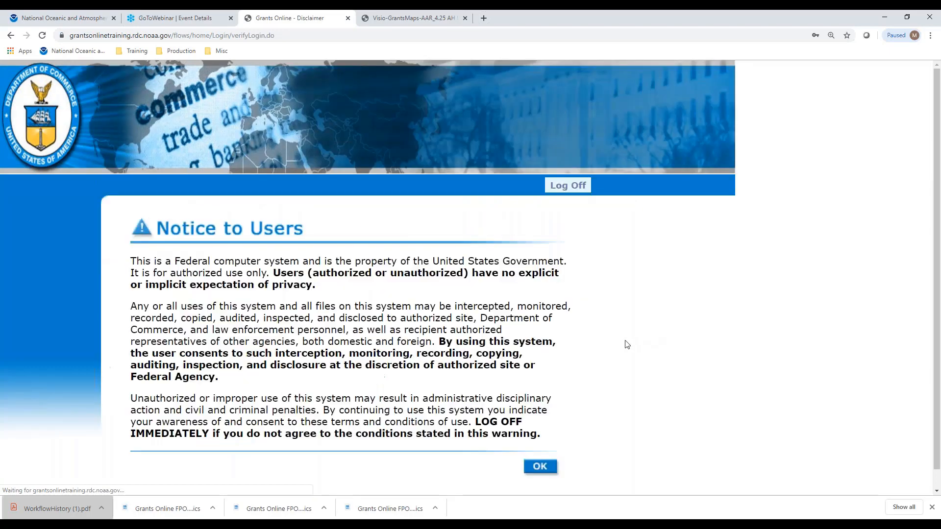
{"action": "left_click", "coordinate": [538, 468]}
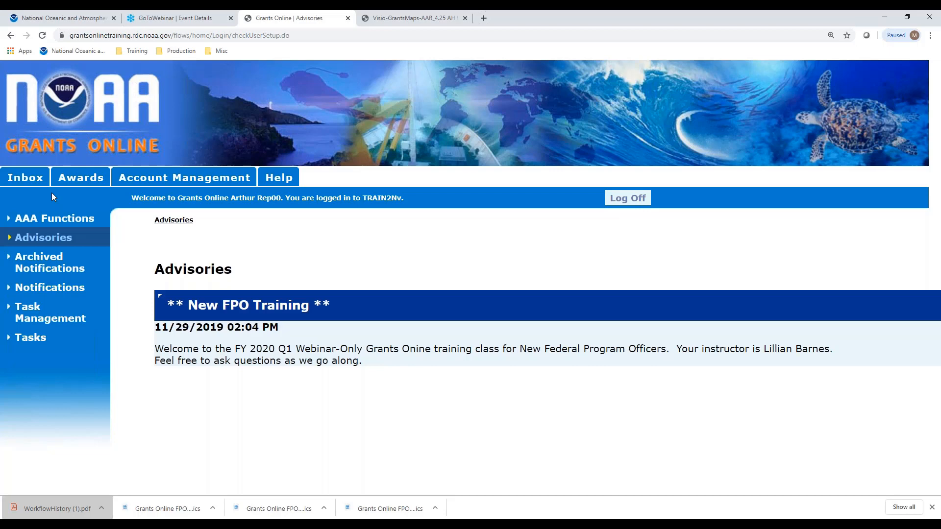
- Go from the open process map to the Grants Online Training page and open the Grant Recipient Training Resources
{"action": "left_click", "coordinate": [421, 22]}
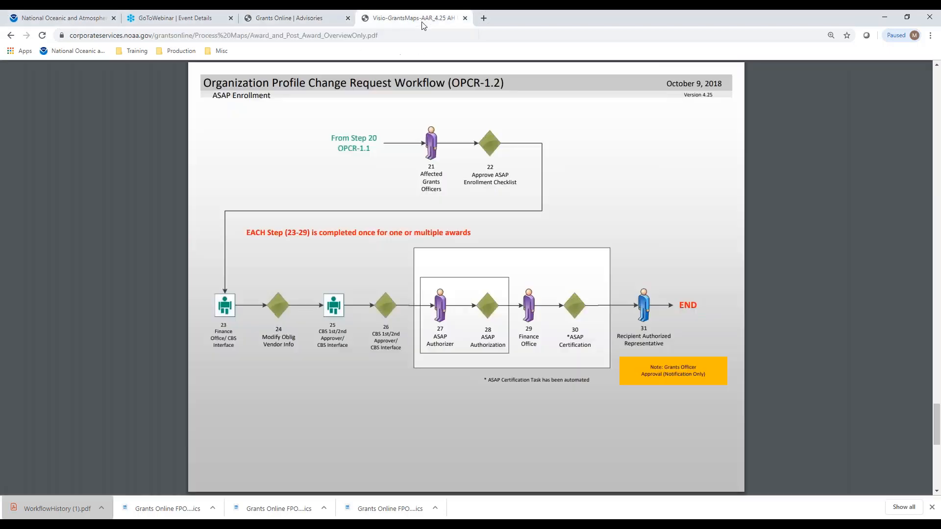
{"action": "left_click", "coordinate": [10, 35]}
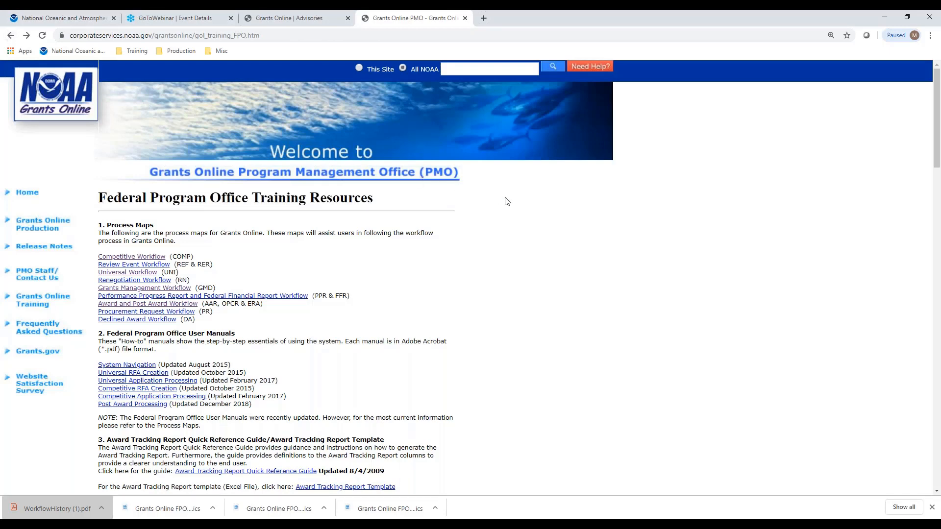
{"action": "left_click", "coordinate": [35, 304]}
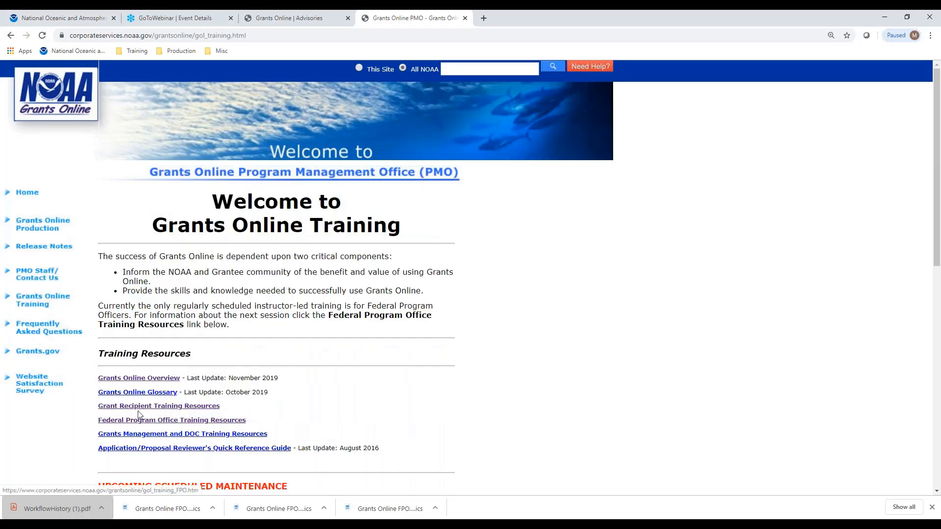
{"action": "left_click", "coordinate": [195, 406]}
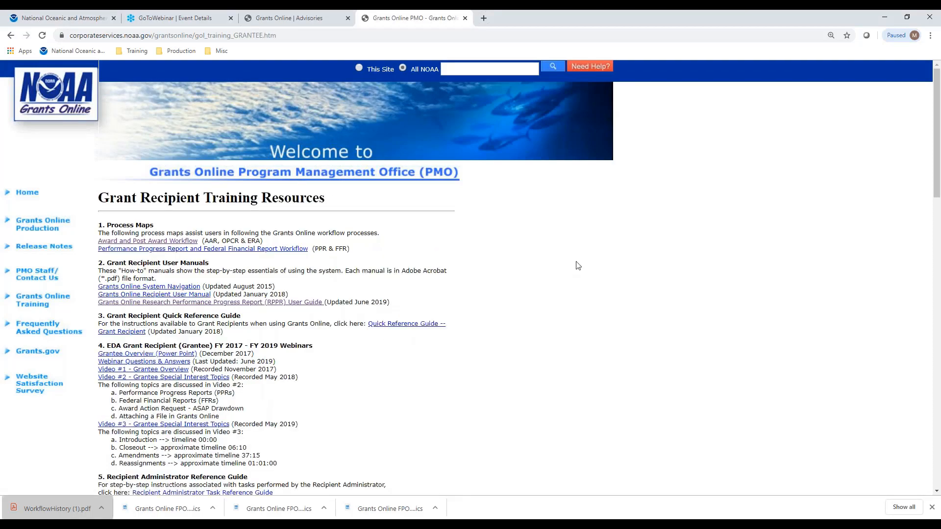
- Open the sample New Award Notification under Sample Grants Online Notifications in a new tab and bring it to the front
{"action": "scroll", "coordinate": [568, 274], "scroll_direction": "down", "scroll_amount": 9}
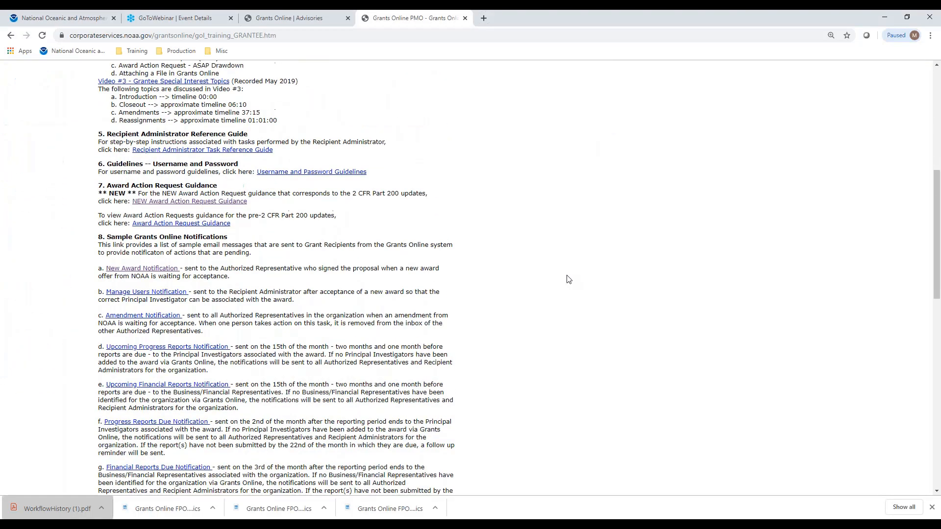
{"action": "scroll", "coordinate": [555, 278], "scroll_direction": "down", "scroll_amount": 1}
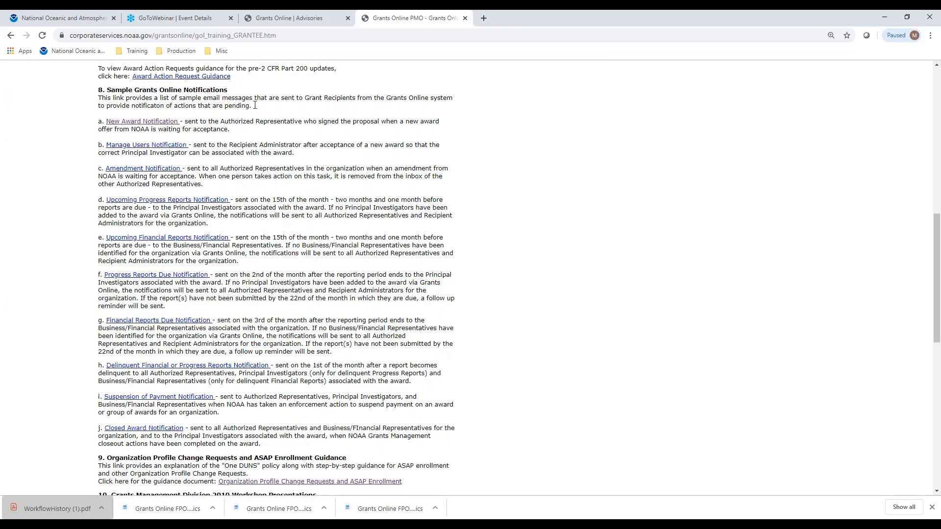
{"action": "scroll", "coordinate": [406, 125], "scroll_direction": "down", "scroll_amount": 1}
{"action": "scroll", "coordinate": [220, 138], "scroll_direction": "up", "scroll_amount": 1}
{"action": "right_click", "coordinate": [138, 122]}
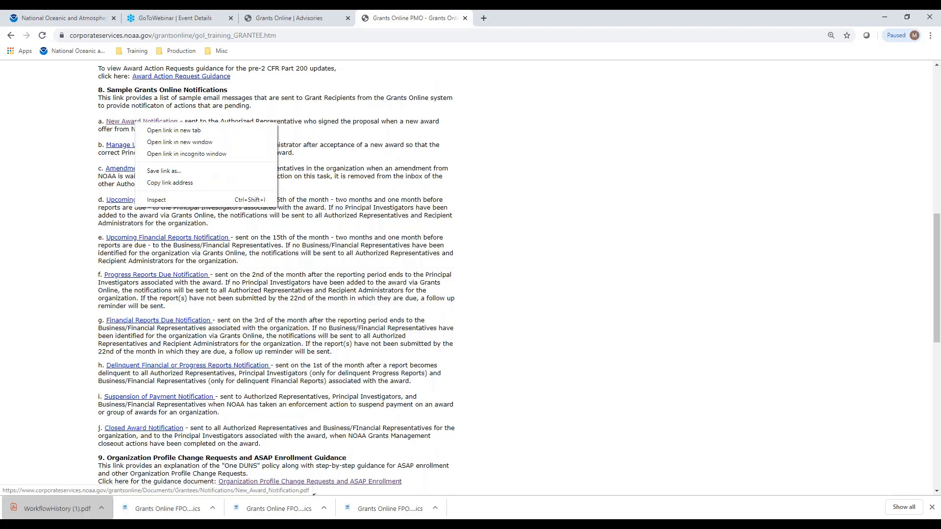
{"action": "left_click", "coordinate": [161, 131]}
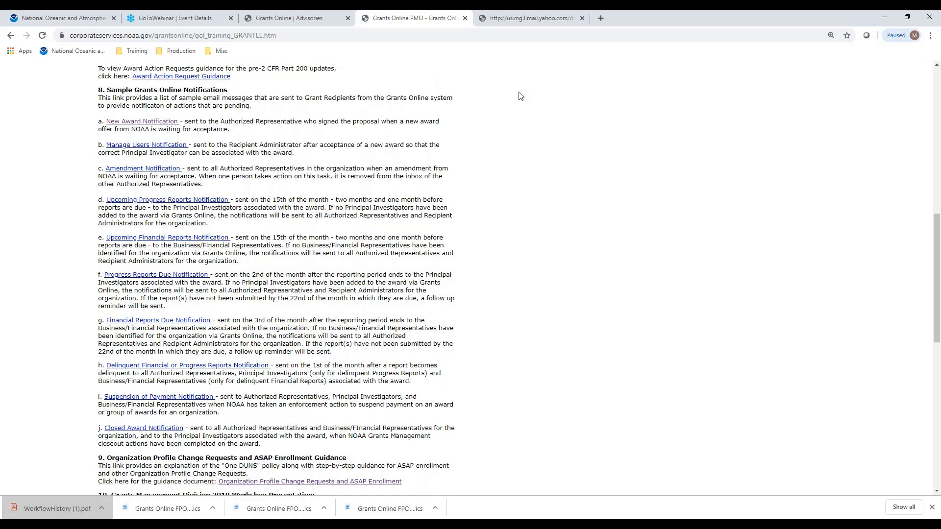
{"action": "left_click", "coordinate": [528, 21]}
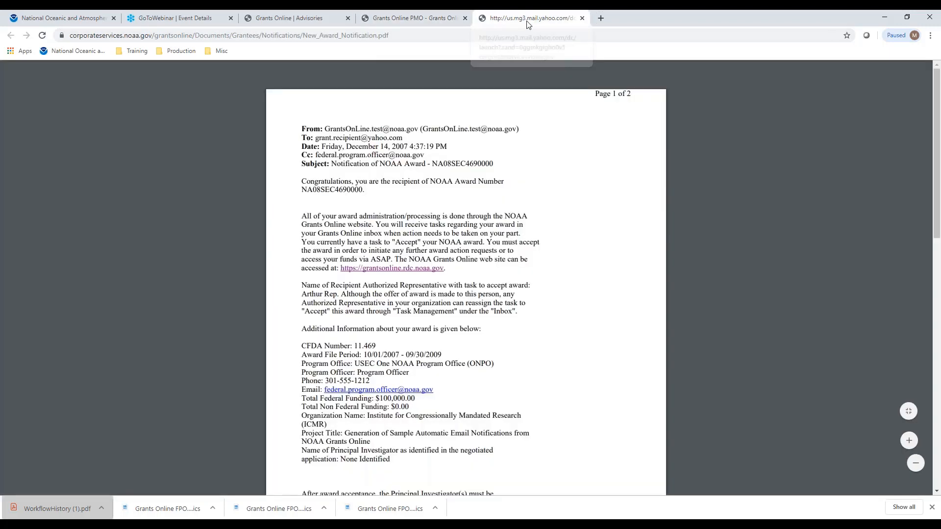
- Read both pages of the sample New Award Notification, covering the award details, user setup, Help Desk and password guidance
{"action": "scroll", "coordinate": [627, 161], "scroll_direction": "down", "scroll_amount": 1}
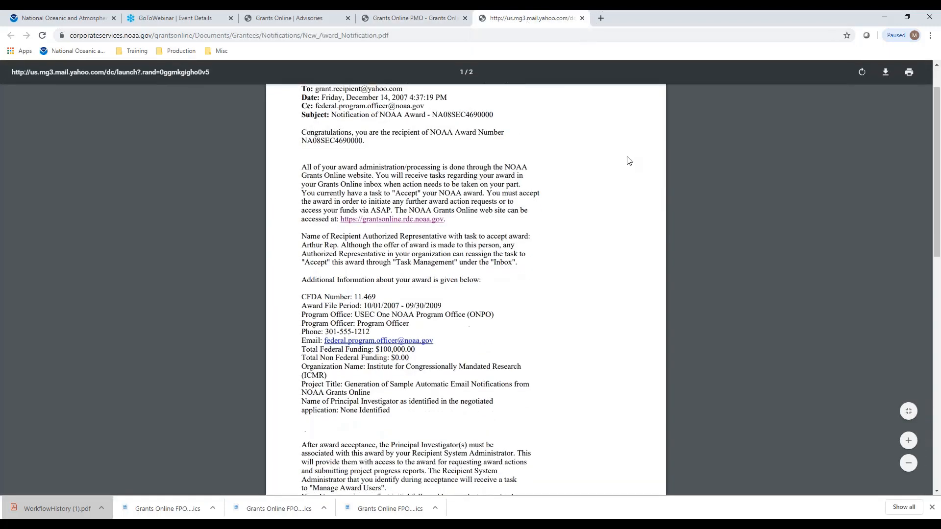
{"action": "scroll", "coordinate": [629, 161], "scroll_direction": "down", "scroll_amount": 1}
{"action": "scroll", "coordinate": [628, 160], "scroll_direction": "up", "scroll_amount": 1}
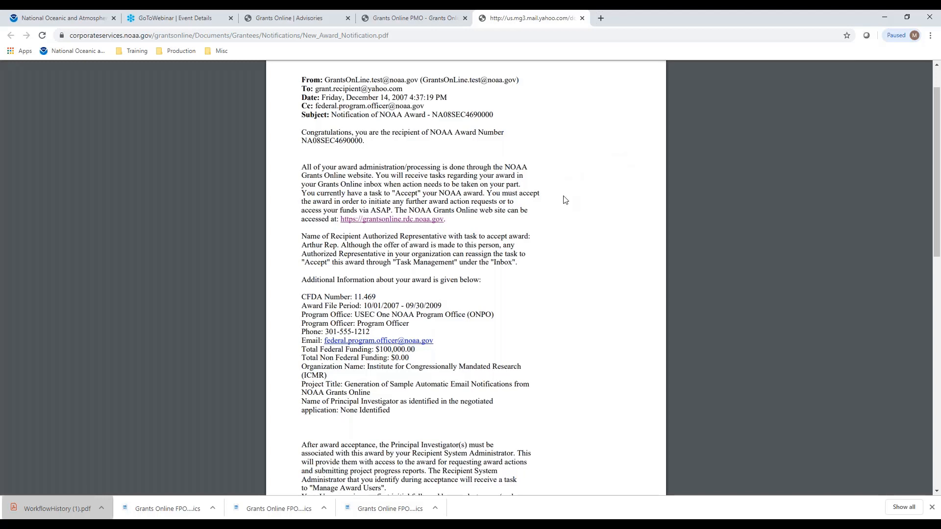
{"action": "scroll", "coordinate": [565, 200], "scroll_direction": "down", "scroll_amount": 1}
{"action": "scroll", "coordinate": [565, 200], "scroll_direction": "down", "scroll_amount": 1}
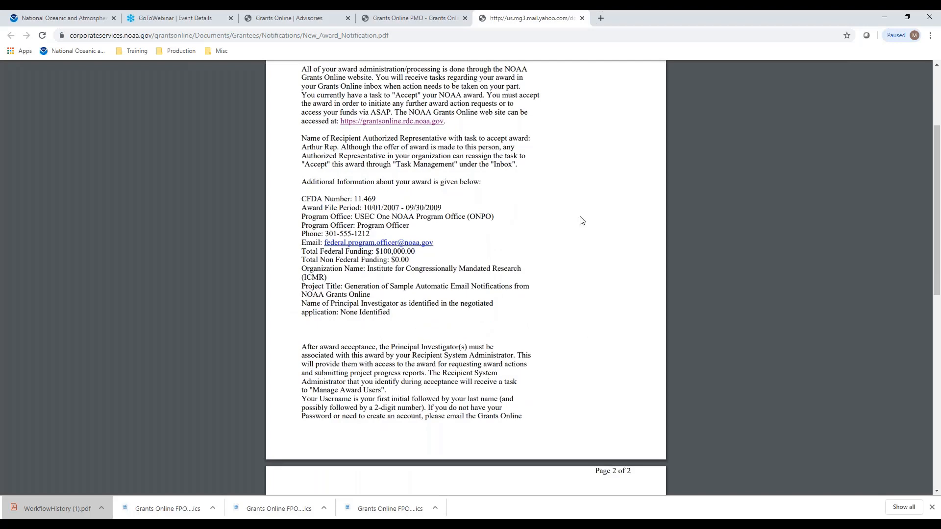
{"action": "scroll", "coordinate": [576, 200], "scroll_direction": "down", "scroll_amount": 1}
{"action": "scroll", "coordinate": [576, 200], "scroll_direction": "down", "scroll_amount": 3}
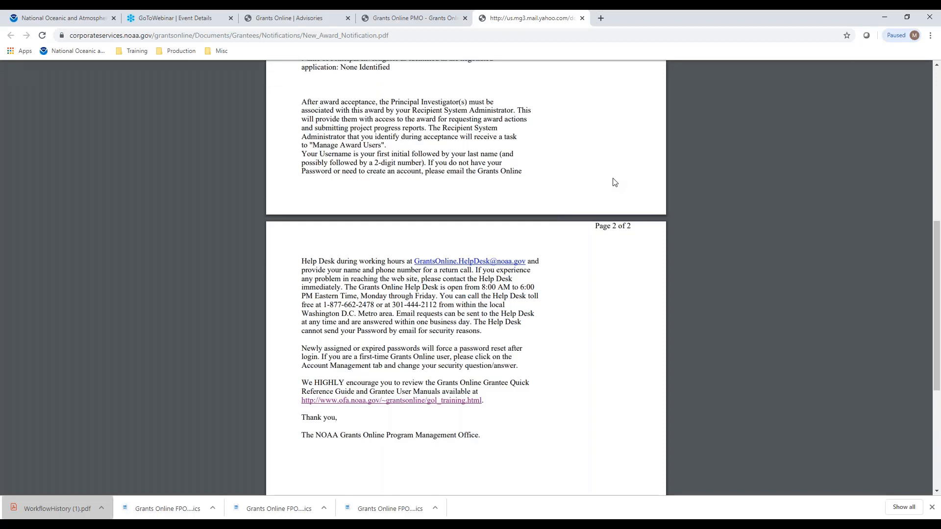
{"action": "scroll", "coordinate": [608, 186], "scroll_direction": "down", "scroll_amount": 2}
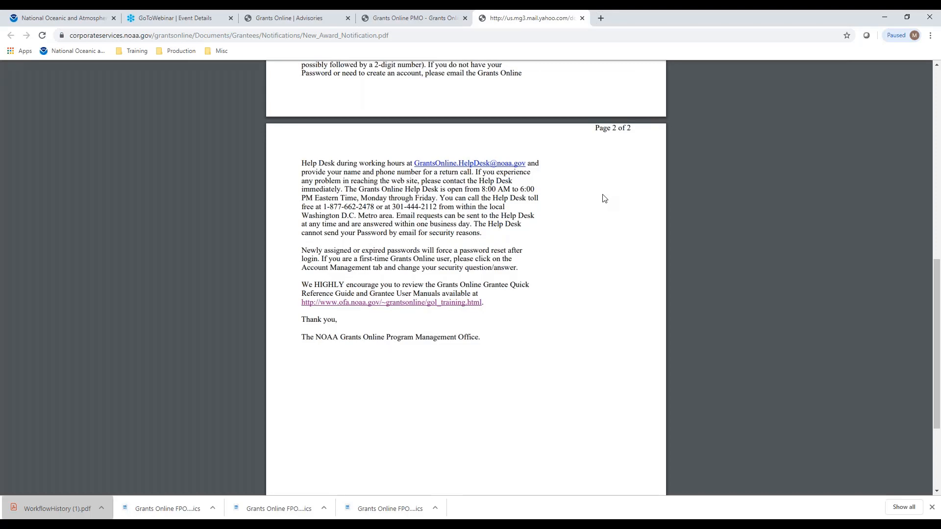
{"action": "scroll", "coordinate": [580, 228], "scroll_direction": "up", "scroll_amount": 1}
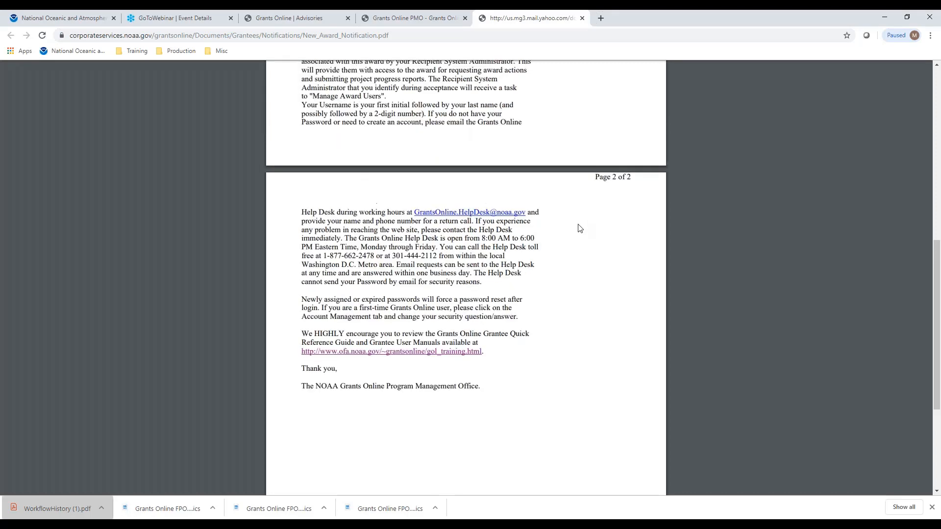
{"action": "scroll", "coordinate": [579, 228], "scroll_direction": "up", "scroll_amount": 1}
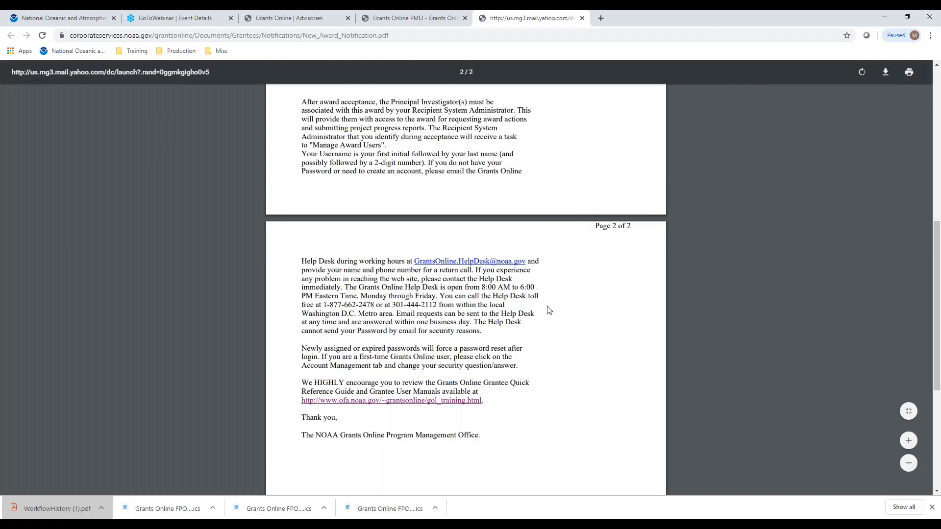
{"action": "scroll", "coordinate": [548, 309], "scroll_direction": "up", "scroll_amount": 2}
{"action": "scroll", "coordinate": [548, 310], "scroll_direction": "up", "scroll_amount": 2}
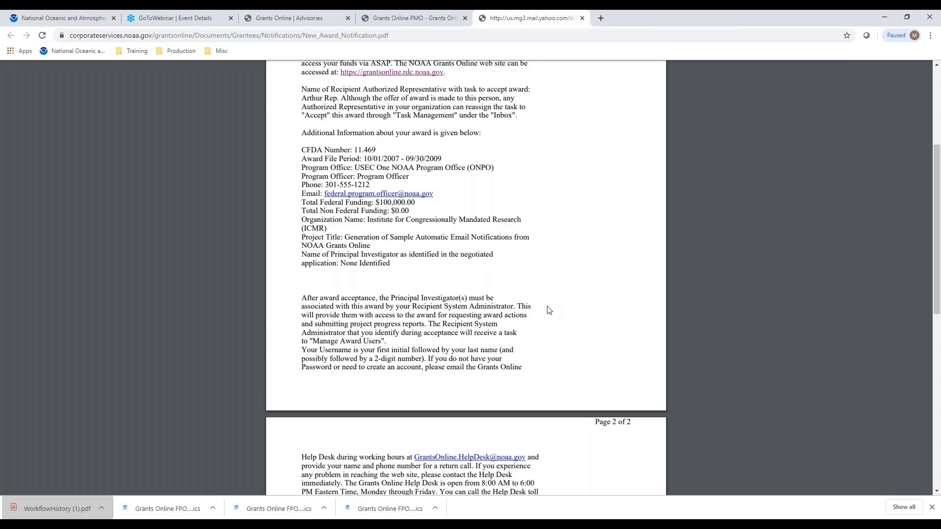
- Close the sample notification and open the Award and Post Award Workflow process map from the Grant Recipient Training Resources
{"action": "left_click", "coordinate": [409, 18]}
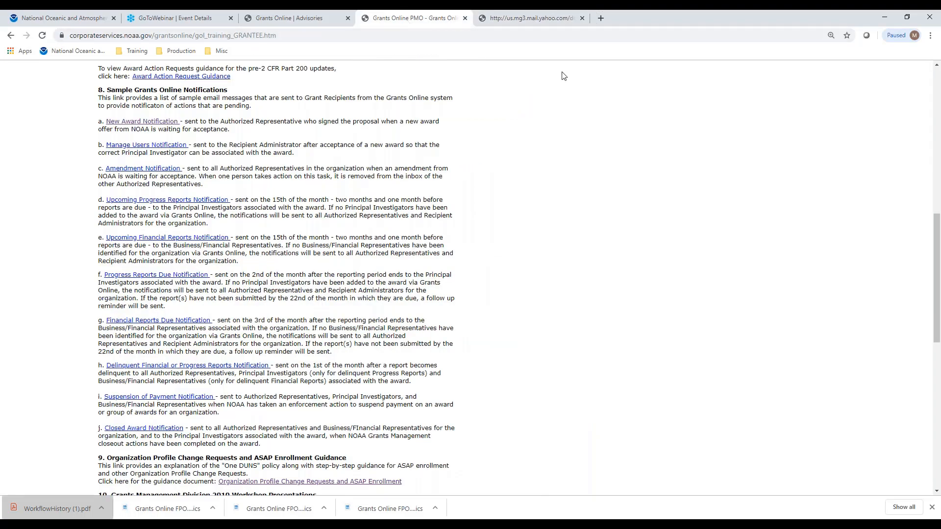
{"action": "left_click", "coordinate": [583, 18]}
{"action": "scroll", "coordinate": [546, 143], "scroll_direction": "up", "scroll_amount": 7}
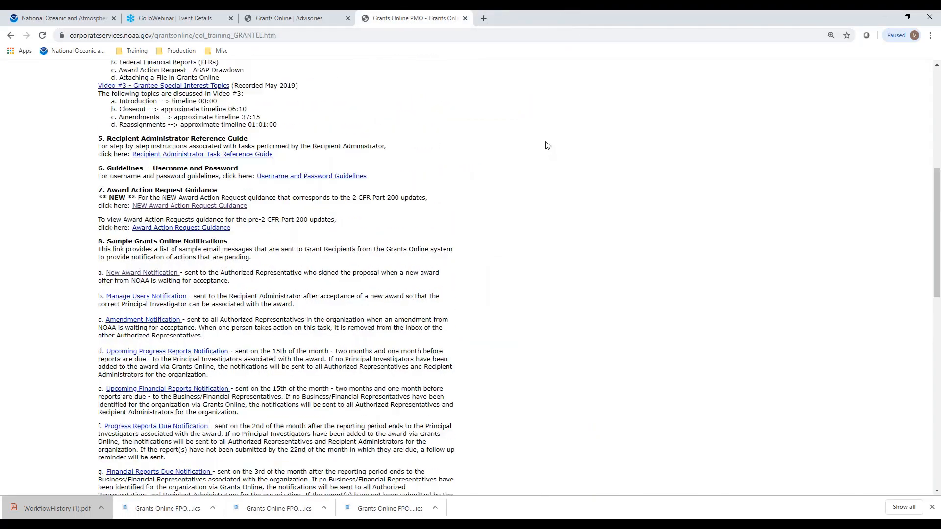
{"action": "scroll", "coordinate": [545, 147], "scroll_direction": "up", "scroll_amount": 2}
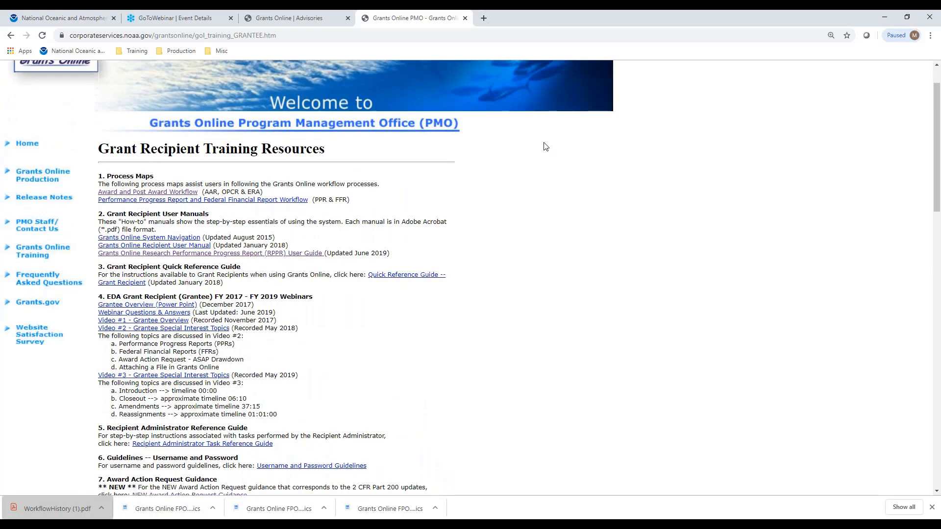
{"action": "scroll", "coordinate": [545, 145], "scroll_direction": "up", "scroll_amount": 1}
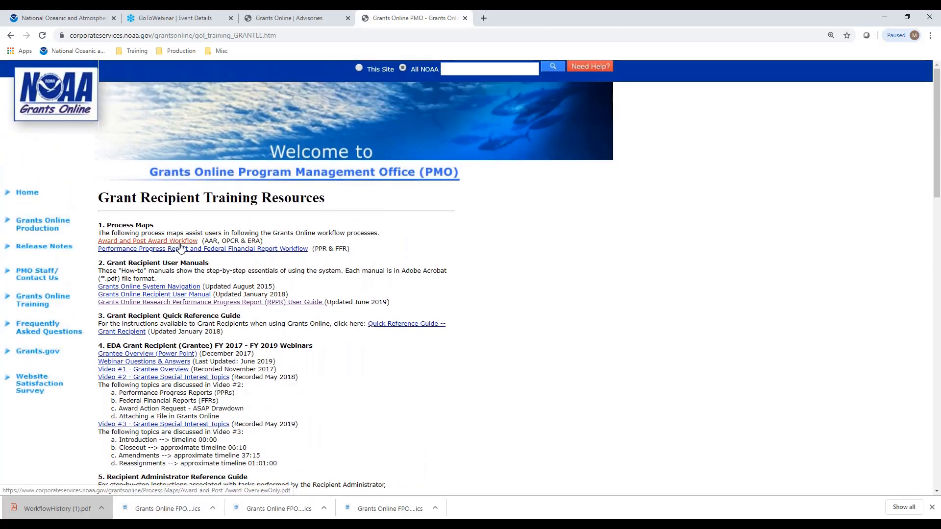
{"action": "left_click", "coordinate": [180, 245]}
- Display the Electronic Recipient Acceptance Overview (ERA) map in the process map document, fitted to the page
{"action": "scroll", "coordinate": [519, 196], "scroll_direction": "down", "scroll_amount": 20}
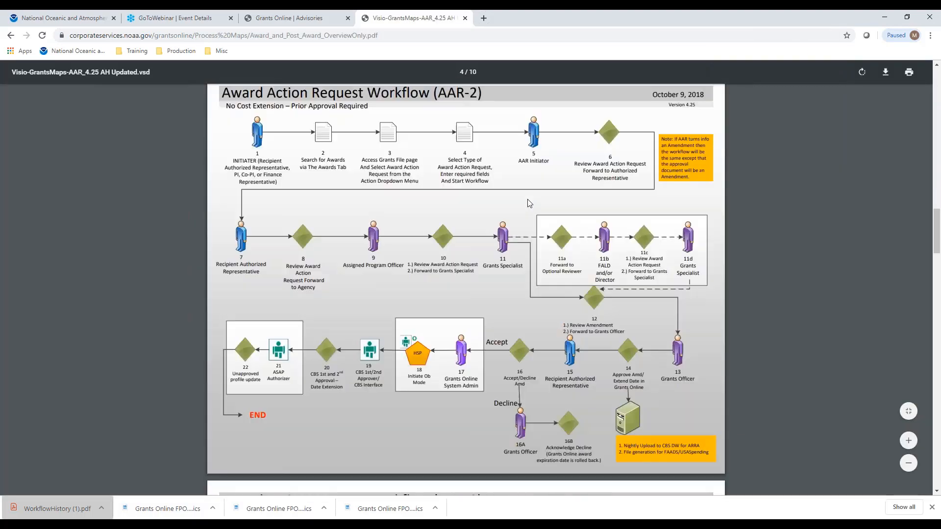
{"action": "scroll", "coordinate": [529, 202], "scroll_direction": "down", "scroll_amount": 20}
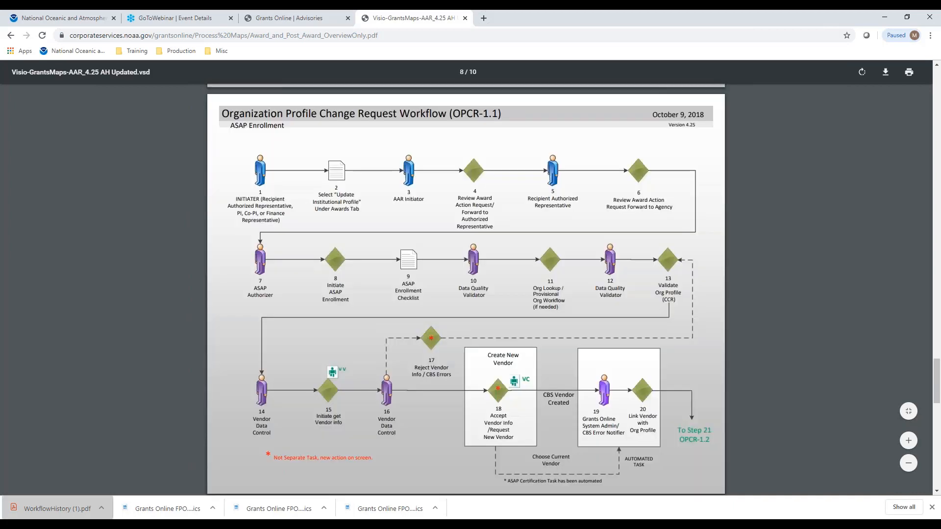
{"action": "scroll", "coordinate": [533, 204], "scroll_direction": "down", "scroll_amount": 10}
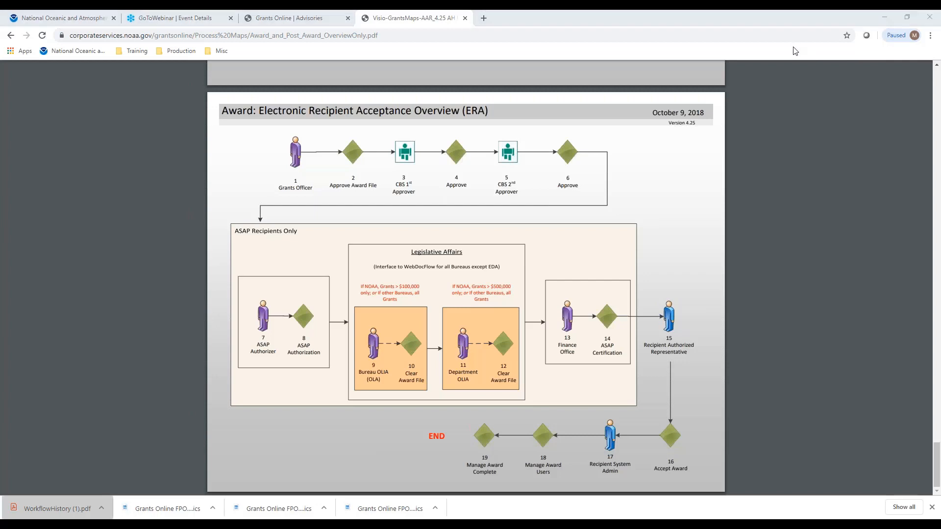
{"action": "left_click", "coordinate": [908, 411]}
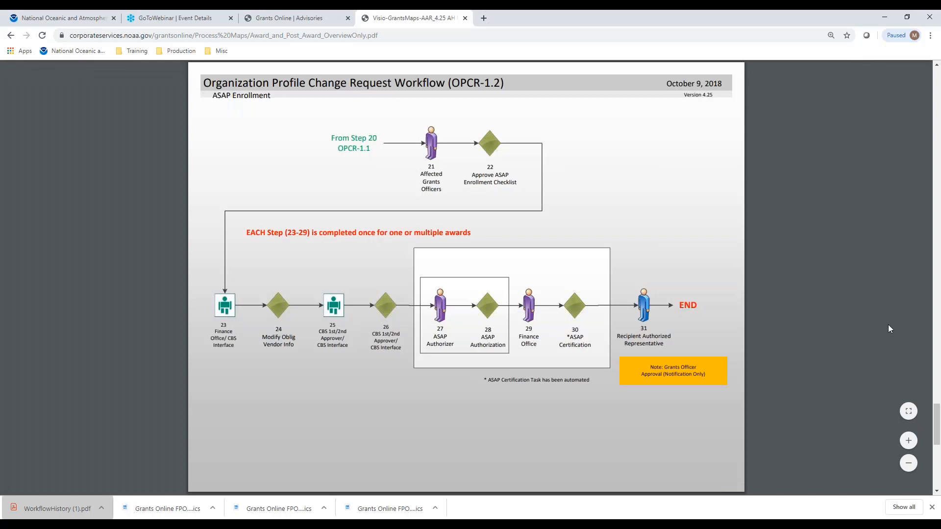
{"action": "scroll", "coordinate": [888, 324], "scroll_direction": "down", "scroll_amount": 8}
{"action": "scroll", "coordinate": [888, 332], "scroll_direction": "down", "scroll_amount": 1}
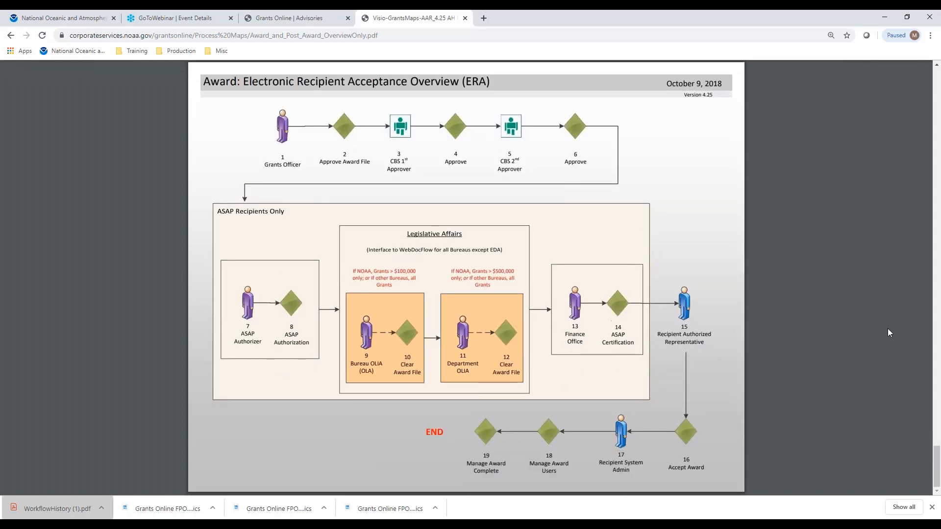
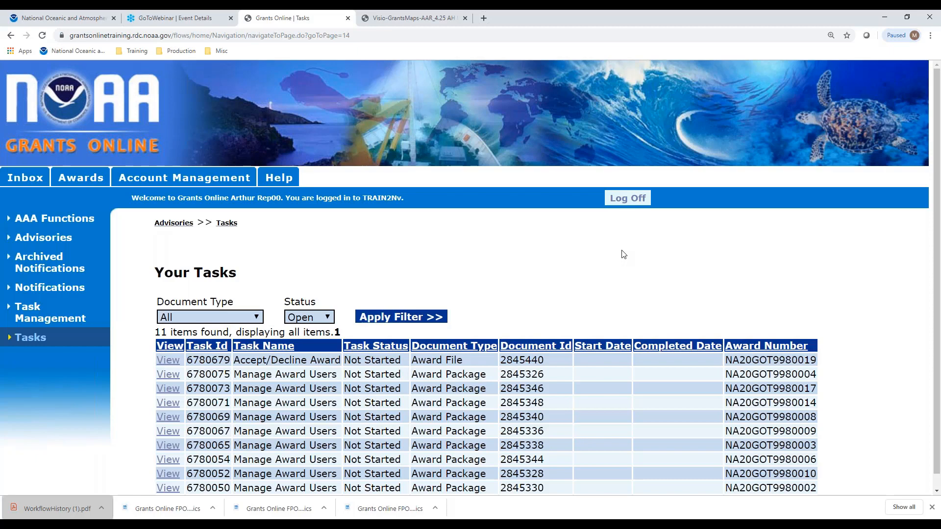
- Open the account's user preferences and add Task Received Date to the selected columns of General Tasks
{"action": "left_click", "coordinate": [193, 184]}
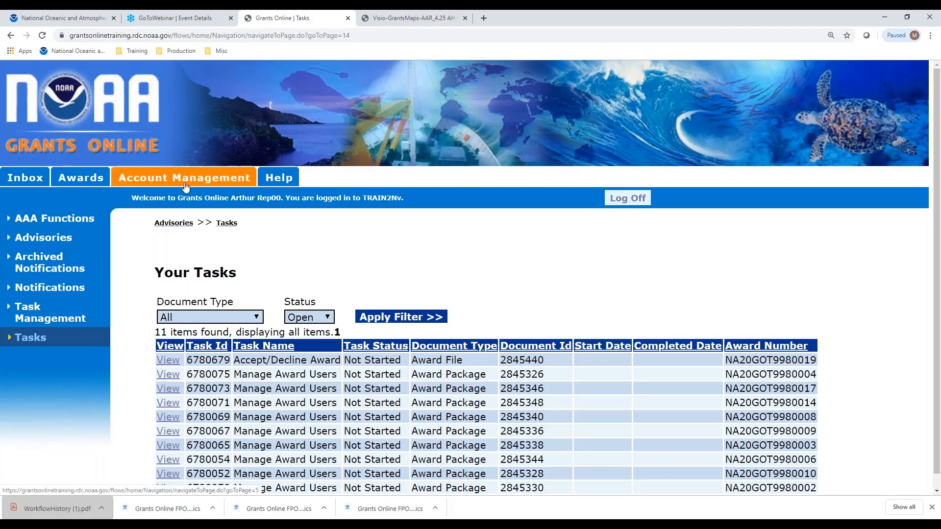
{"action": "left_click", "coordinate": [203, 381]}
{"action": "scroll", "coordinate": [613, 245], "scroll_direction": "down", "scroll_amount": 15}
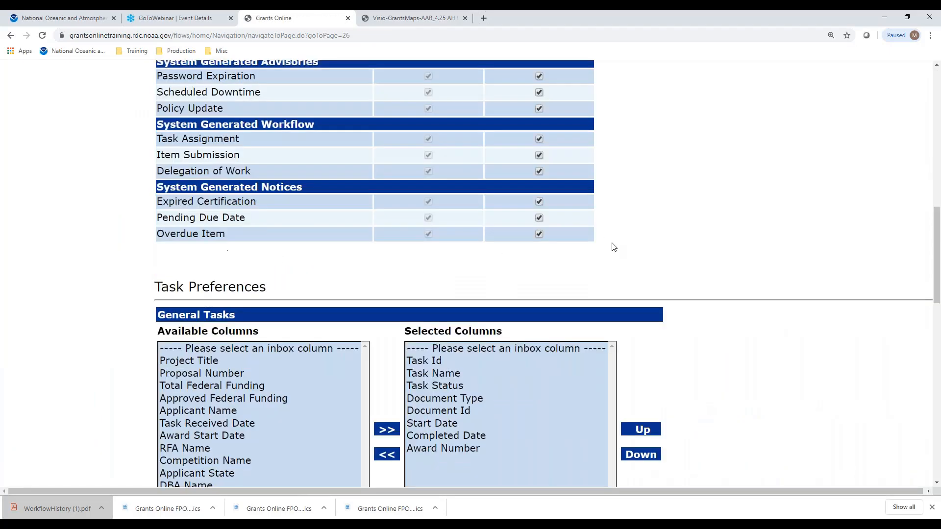
{"action": "scroll", "coordinate": [612, 245], "scroll_direction": "up", "scroll_amount": 3}
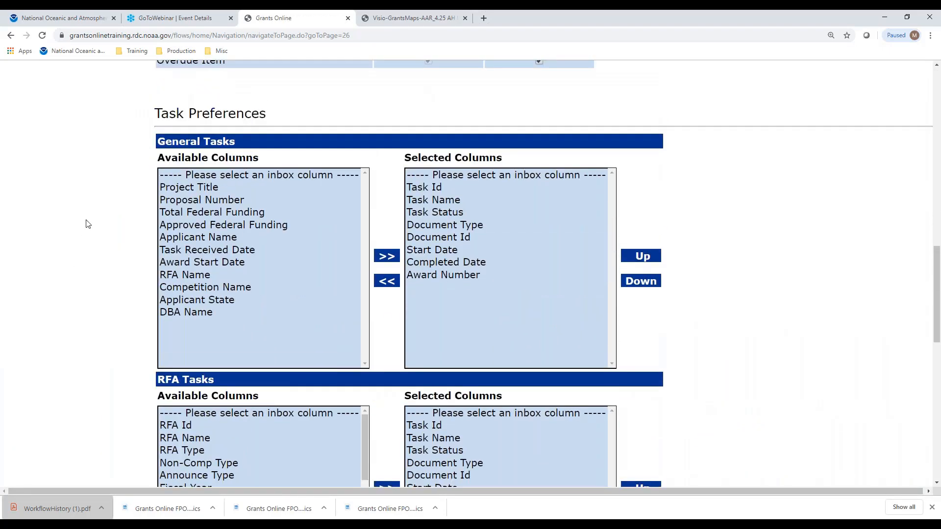
{"action": "left_click", "coordinate": [193, 251]}
{"action": "left_click", "coordinate": [387, 256]}
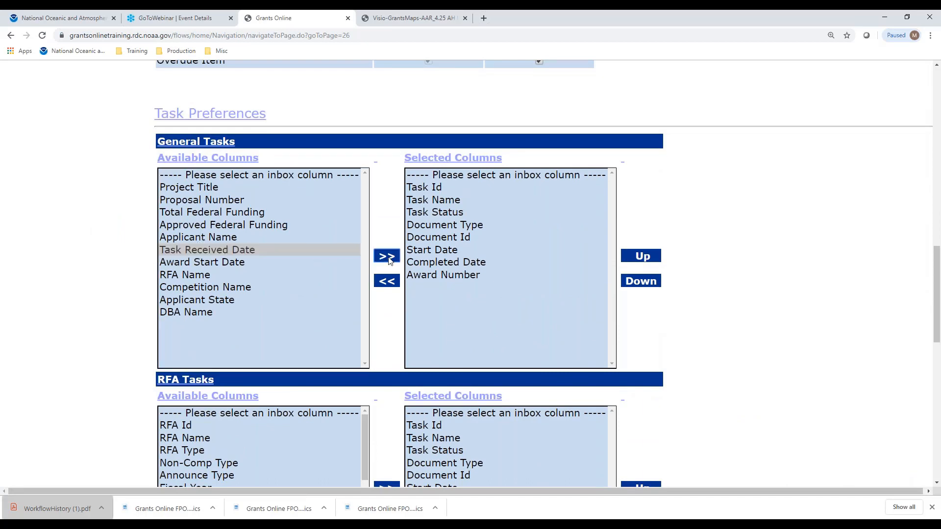
- Move Task Received Date up to first place in the selected General Tasks columns, above Task Id
{"action": "left_click", "coordinate": [425, 289]}
{"action": "left_click", "coordinate": [645, 256]}
{"action": "left_click", "coordinate": [644, 256]}
{"action": "left_click", "coordinate": [644, 256]}
{"action": "left_click", "coordinate": [644, 256]}
{"action": "left_click", "coordinate": [644, 255]}
{"action": "left_click", "coordinate": [644, 256]}
{"action": "left_click", "coordinate": [644, 256]}
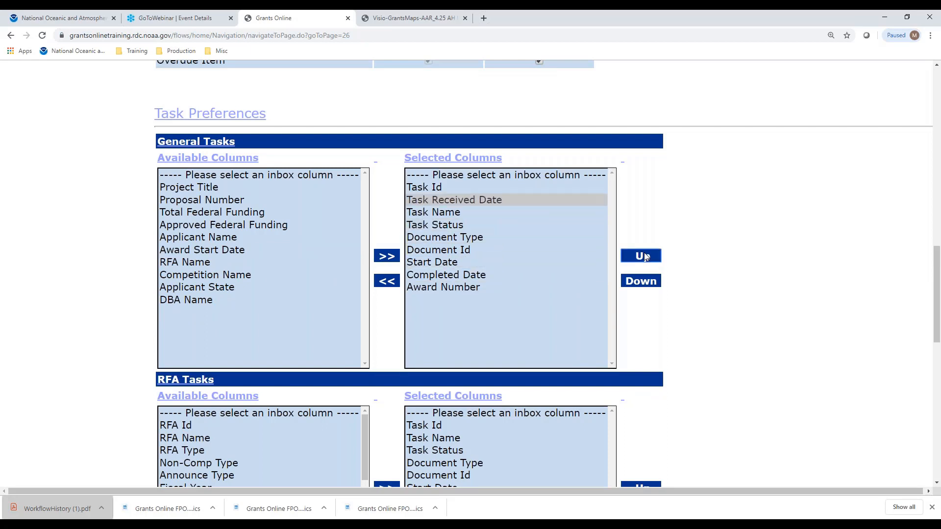
{"action": "left_click", "coordinate": [644, 256]}
{"action": "left_click", "coordinate": [644, 256]}
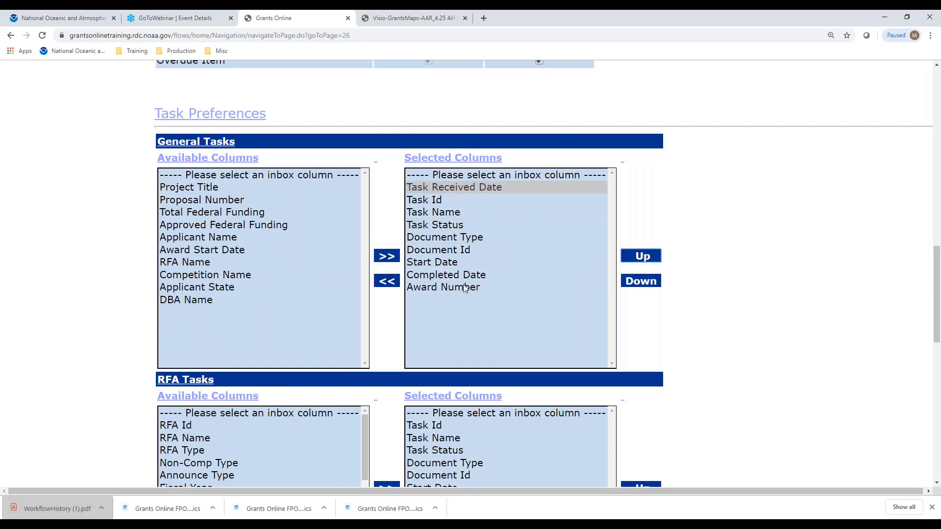
- Move Award Number up to second place in the selected General Tasks columns, directly below Task Received Date
{"action": "left_click", "coordinate": [442, 287]}
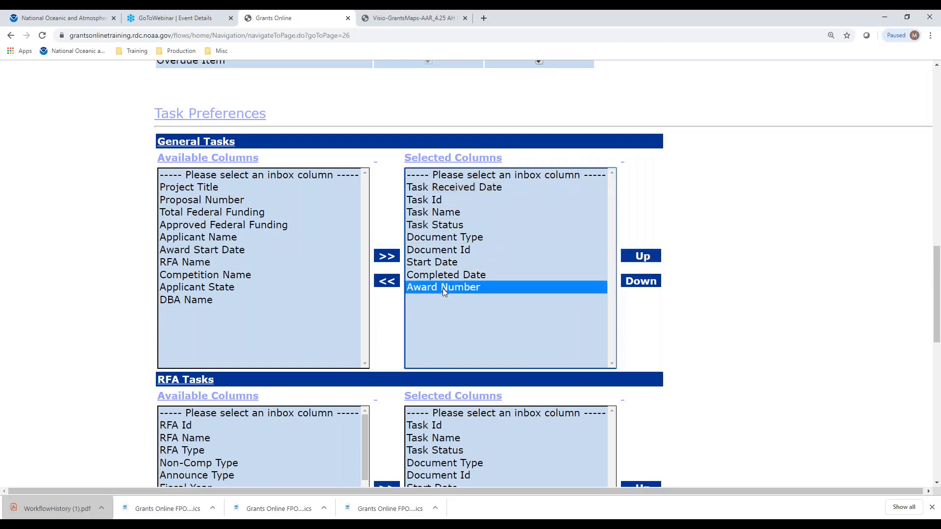
{"action": "left_click", "coordinate": [642, 263]}
{"action": "left_click", "coordinate": [642, 262]}
{"action": "left_click", "coordinate": [642, 262]}
{"action": "left_click", "coordinate": [642, 263]}
{"action": "left_click", "coordinate": [642, 262]}
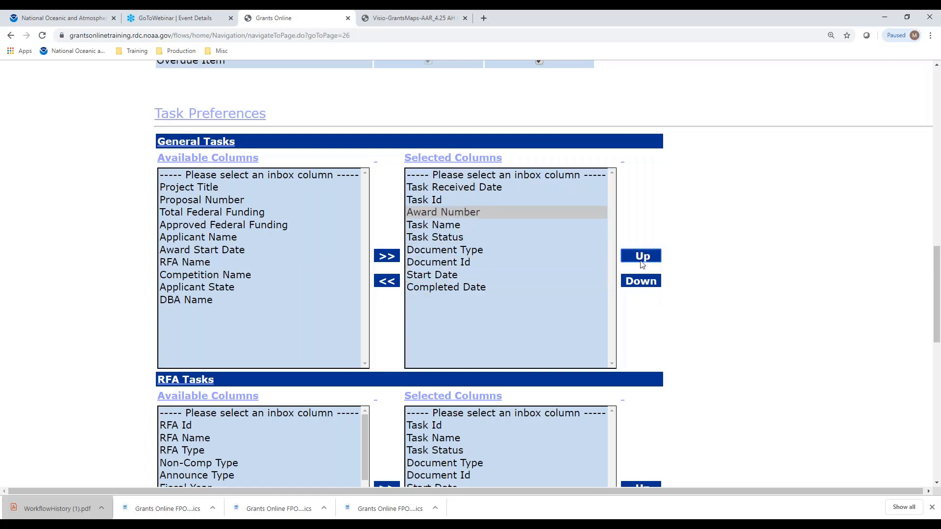
{"action": "left_click", "coordinate": [642, 262]}
{"action": "left_click", "coordinate": [642, 262]}
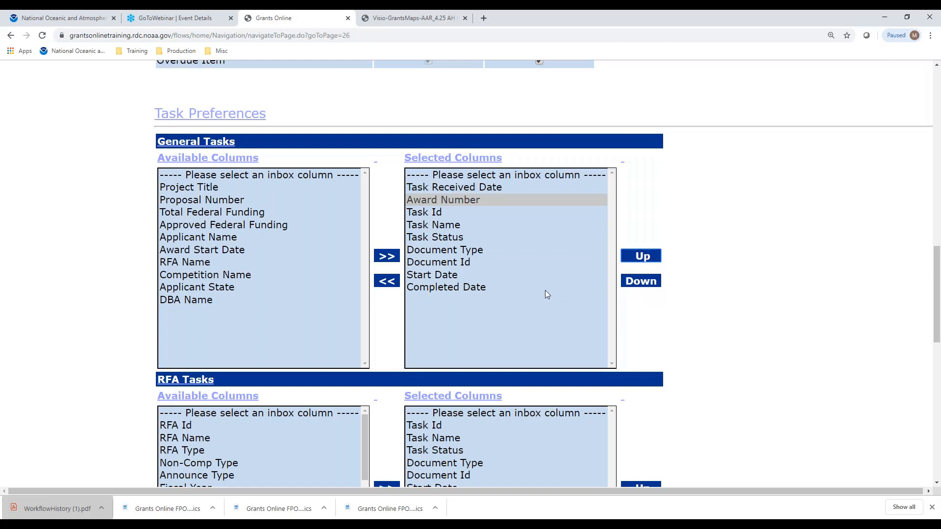
- Remove Completed Date from the selected General Tasks columns and add Approved Federal Funding
{"action": "left_click", "coordinate": [424, 290]}
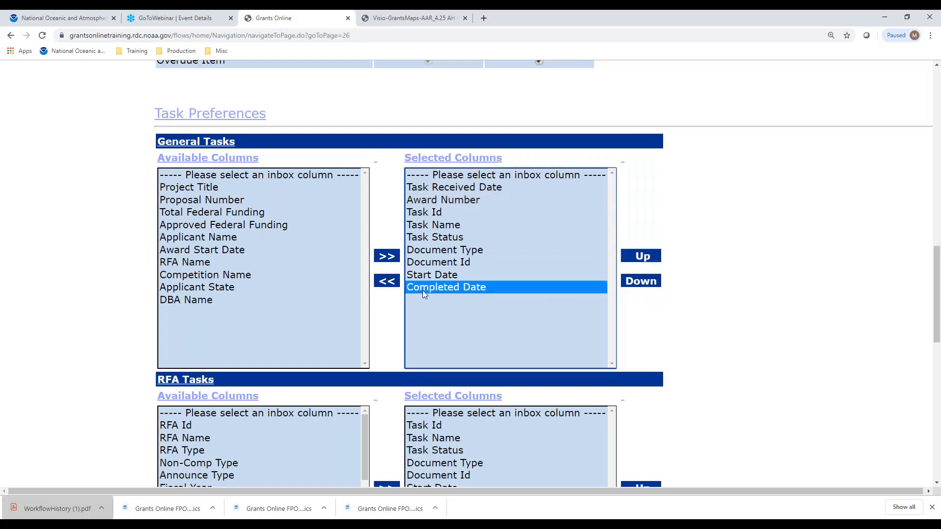
{"action": "left_click", "coordinate": [386, 282]}
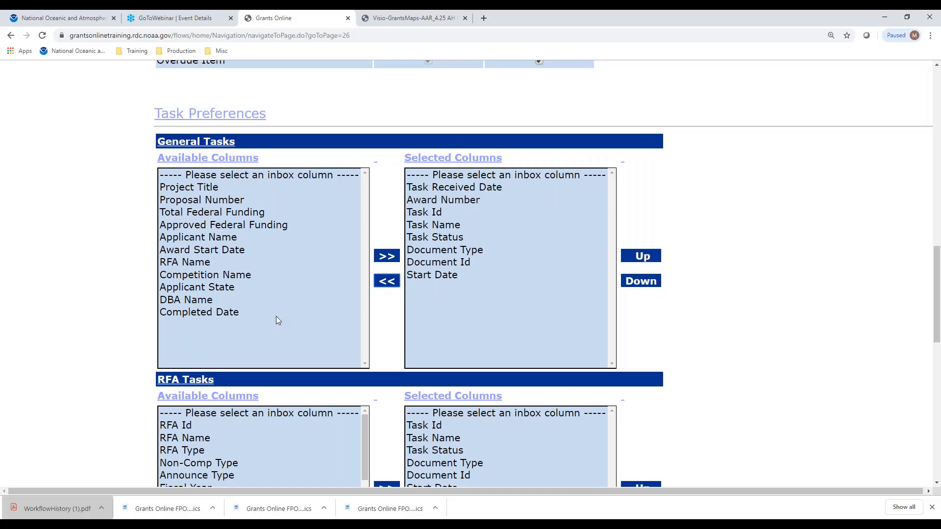
{"action": "left_click", "coordinate": [245, 224]}
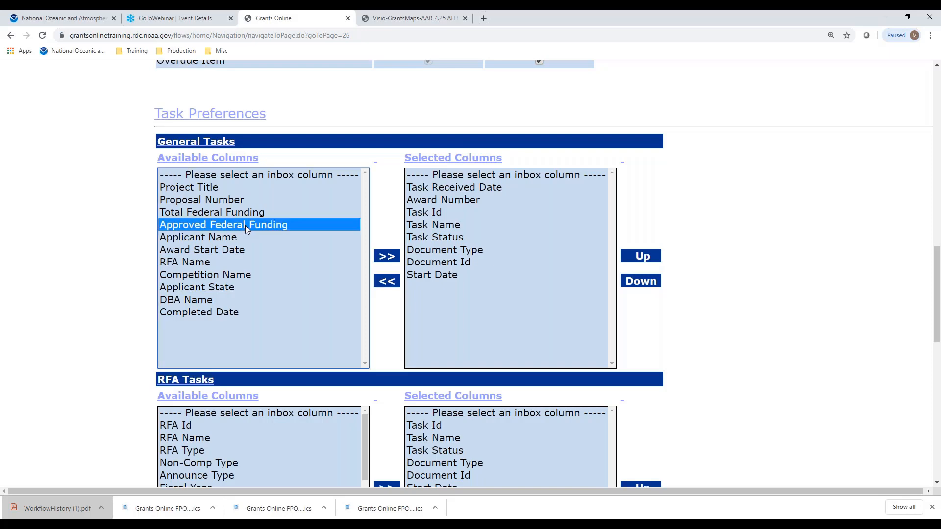
{"action": "left_click", "coordinate": [388, 260]}
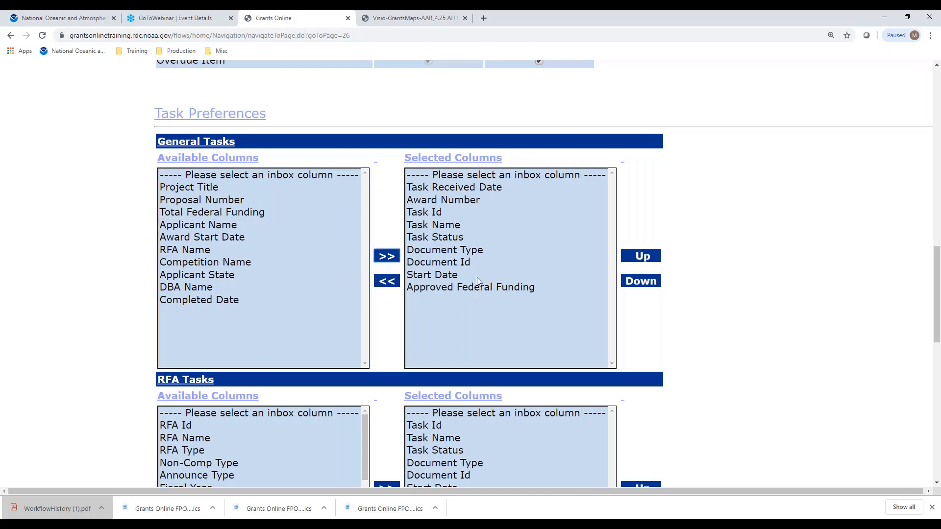
- Place Approved Federal Funding between Task Status and Document Type in the selected General Tasks columns, and save the preferences
{"action": "left_click", "coordinate": [534, 287]}
{"action": "left_click", "coordinate": [635, 260]}
{"action": "left_click", "coordinate": [636, 261]}
{"action": "left_click", "coordinate": [636, 261]}
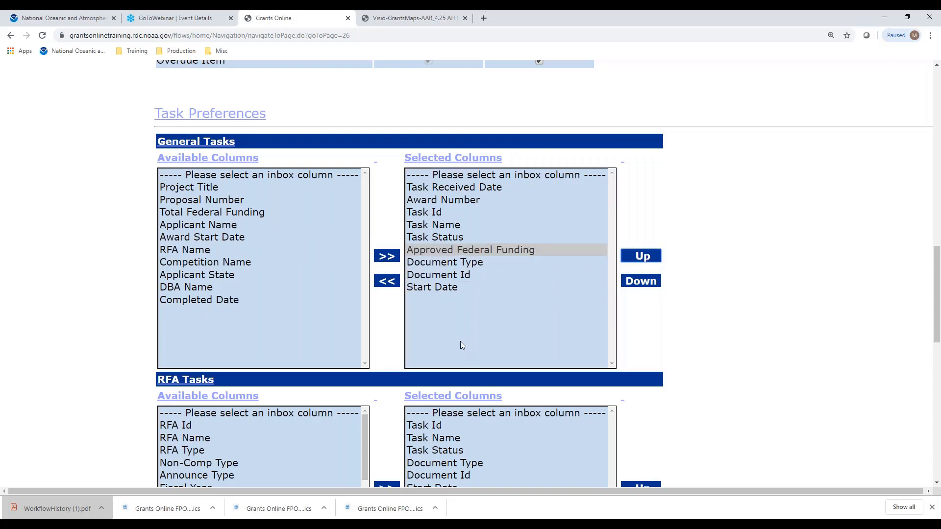
{"action": "scroll", "coordinate": [701, 307], "scroll_direction": "down", "scroll_amount": 7}
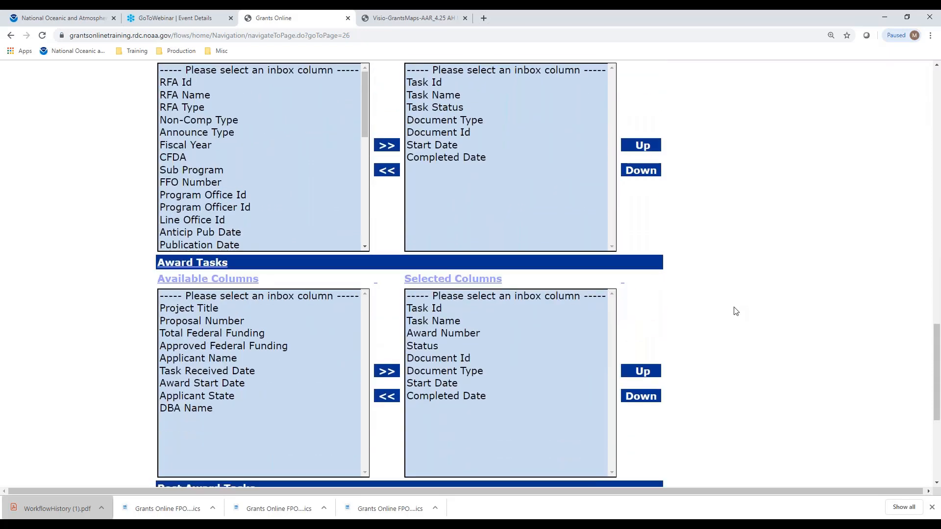
{"action": "scroll", "coordinate": [735, 316], "scroll_direction": "down", "scroll_amount": 5}
{"action": "left_click", "coordinate": [172, 481]}
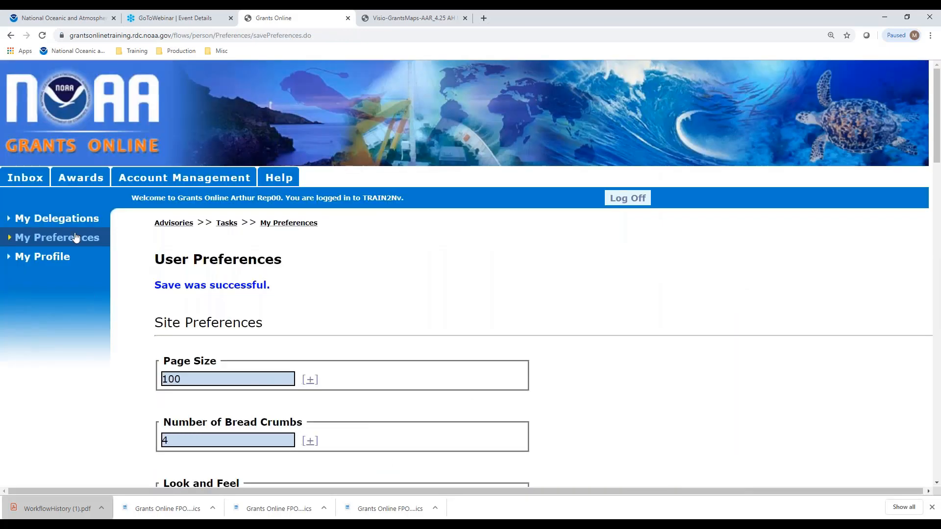
- Return to the inbox task list and open the Accept/Decline Award task
{"action": "left_click", "coordinate": [32, 182]}
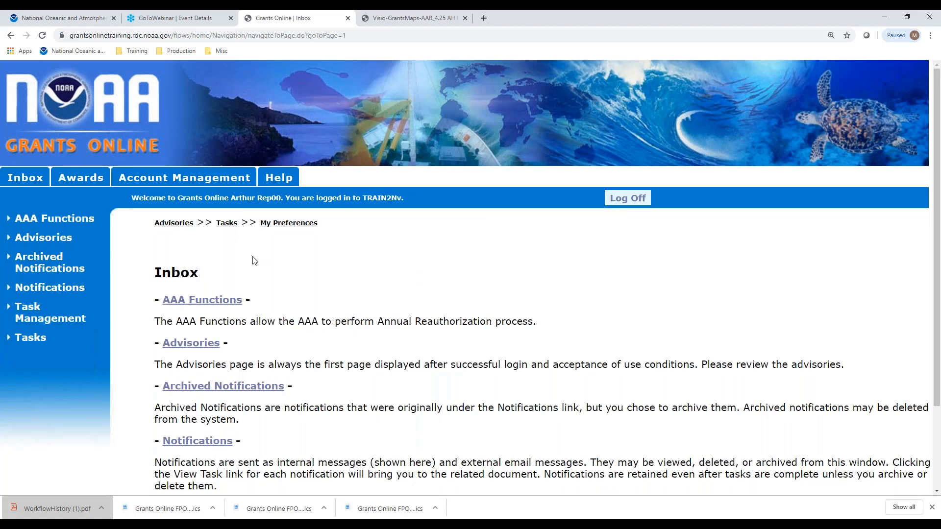
{"action": "left_click", "coordinate": [41, 342]}
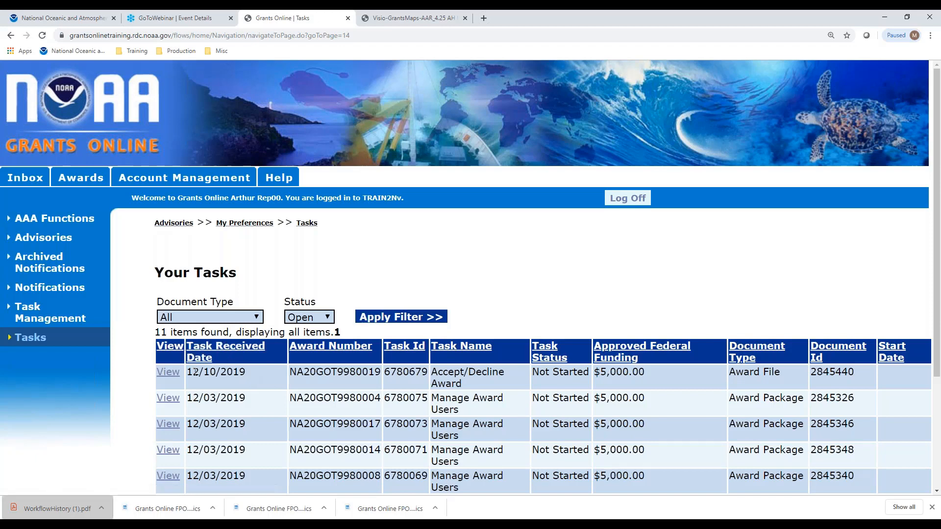
{"action": "left_click", "coordinate": [166, 374]}
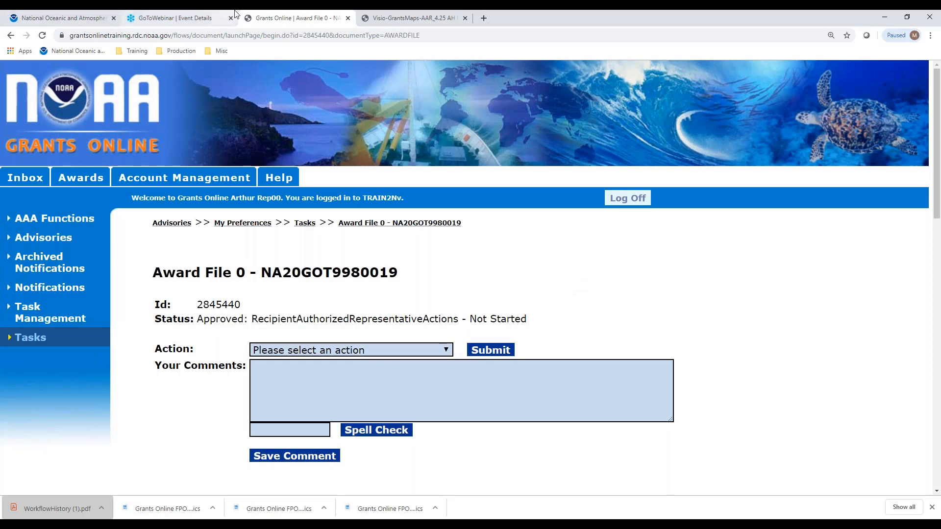
- Go back from the process map to the Grant Recipient Training Resources page, and return to the award file
{"action": "left_click", "coordinate": [385, 20]}
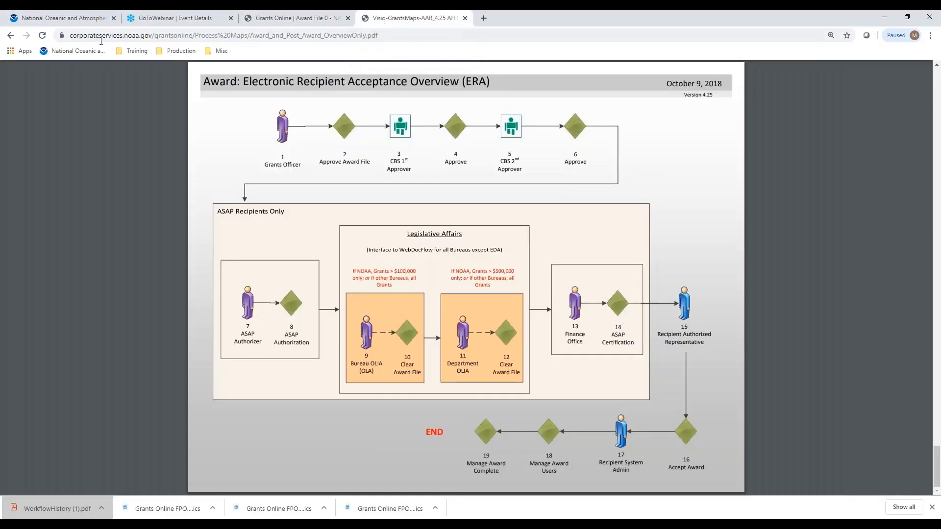
{"action": "left_click", "coordinate": [11, 35]}
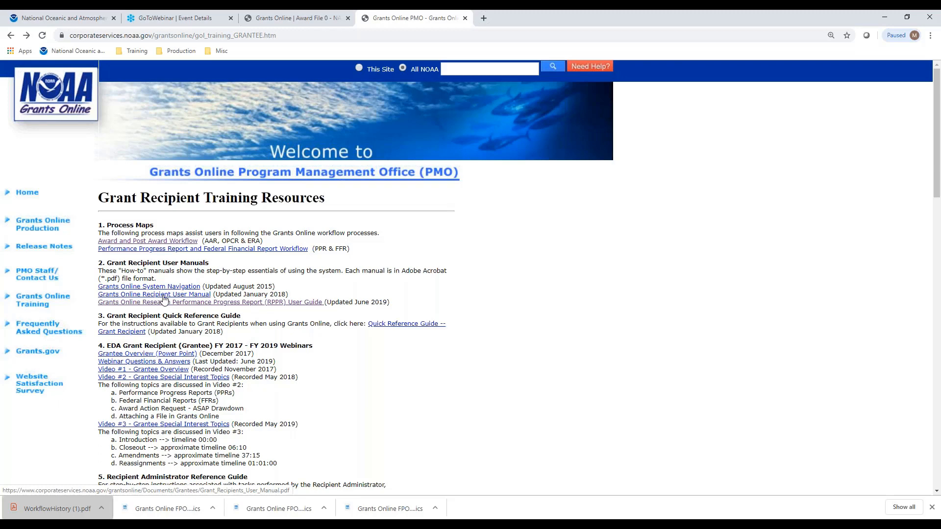
{"action": "left_click", "coordinate": [278, 20]}
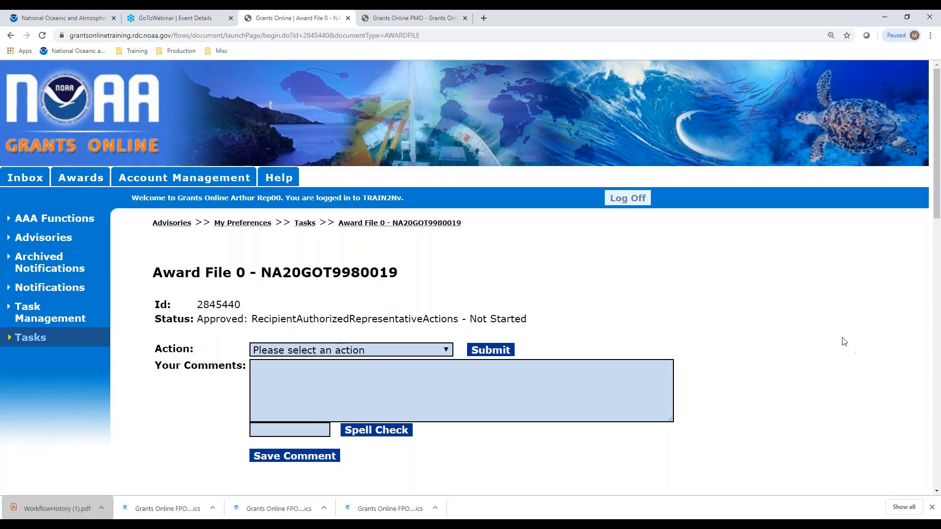
- Submit the View Award Details action for the award file
{"action": "scroll", "coordinate": [694, 306], "scroll_direction": "down", "scroll_amount": 2}
{"action": "left_click", "coordinate": [445, 252]}
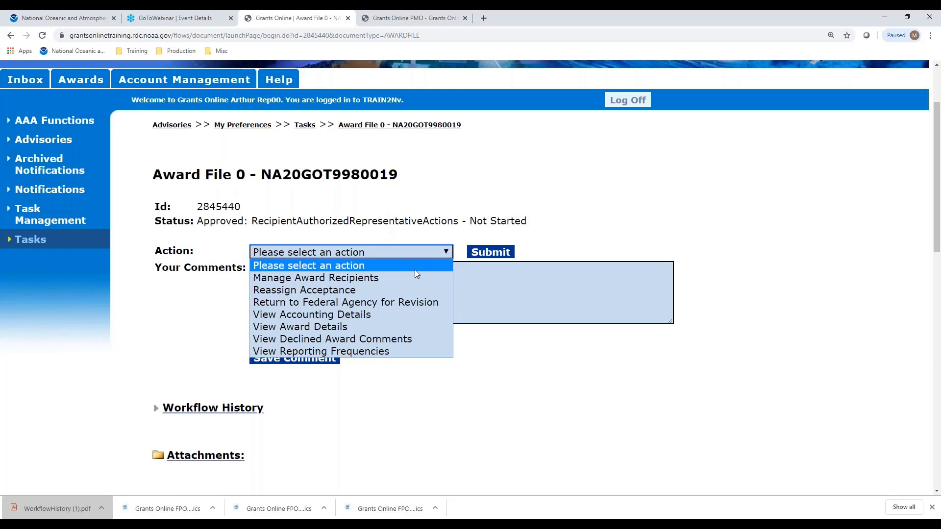
{"action": "left_click", "coordinate": [351, 327]}
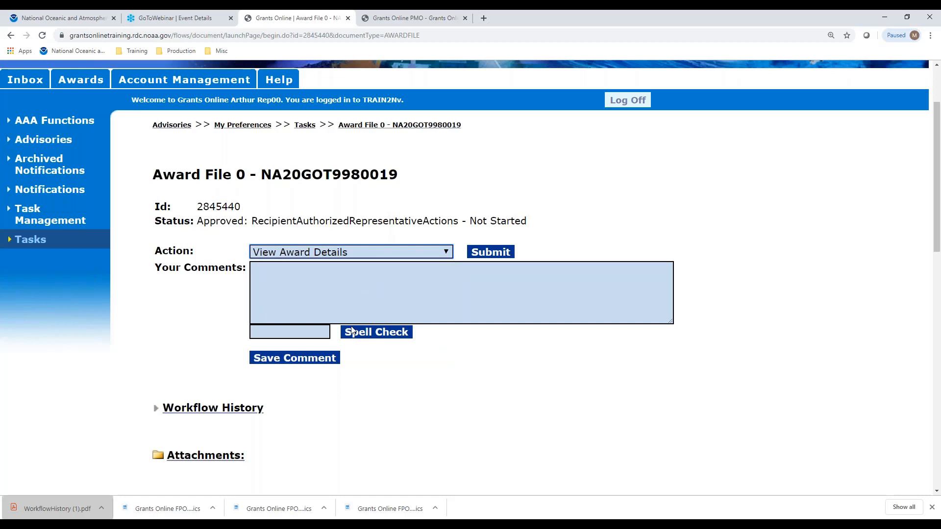
{"action": "left_click", "coordinate": [498, 253]}
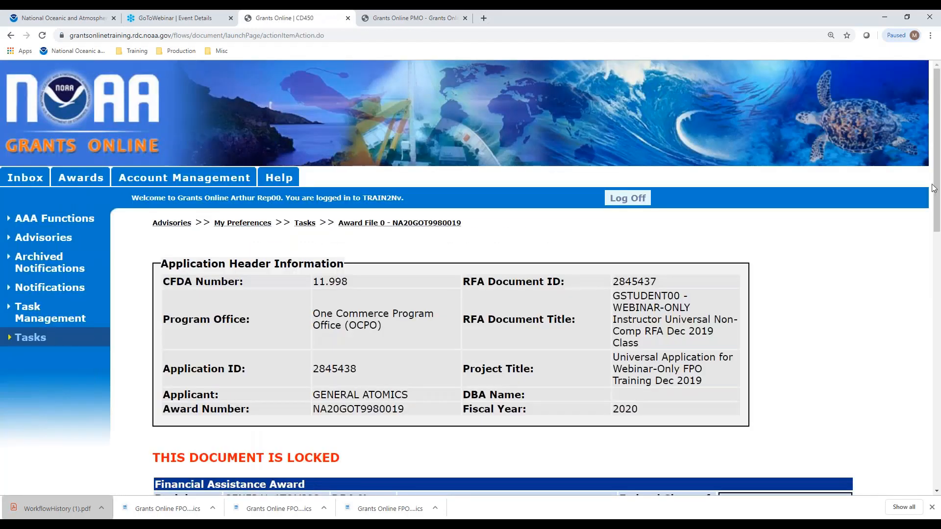
- Review the award's header information, Financial Assistance Award section and CD-450 items, and return to the award file
{"action": "scroll", "coordinate": [840, 224], "scroll_direction": "down", "scroll_amount": 6}
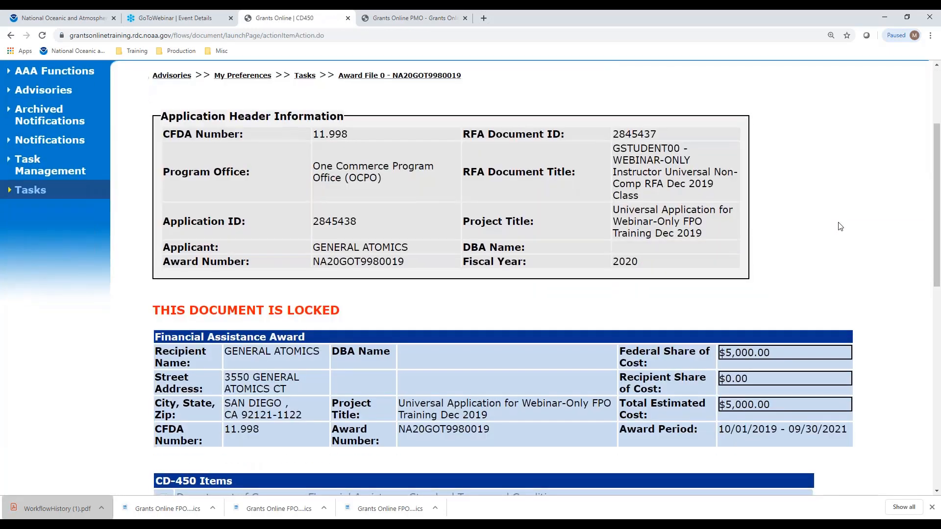
{"action": "scroll", "coordinate": [888, 168], "scroll_direction": "down", "scroll_amount": 2}
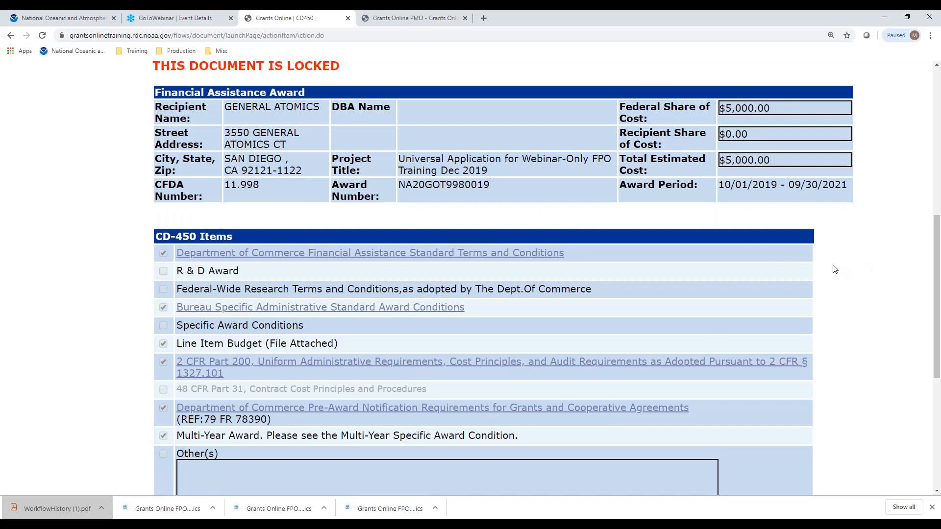
{"action": "scroll", "coordinate": [833, 269], "scroll_direction": "down", "scroll_amount": 5}
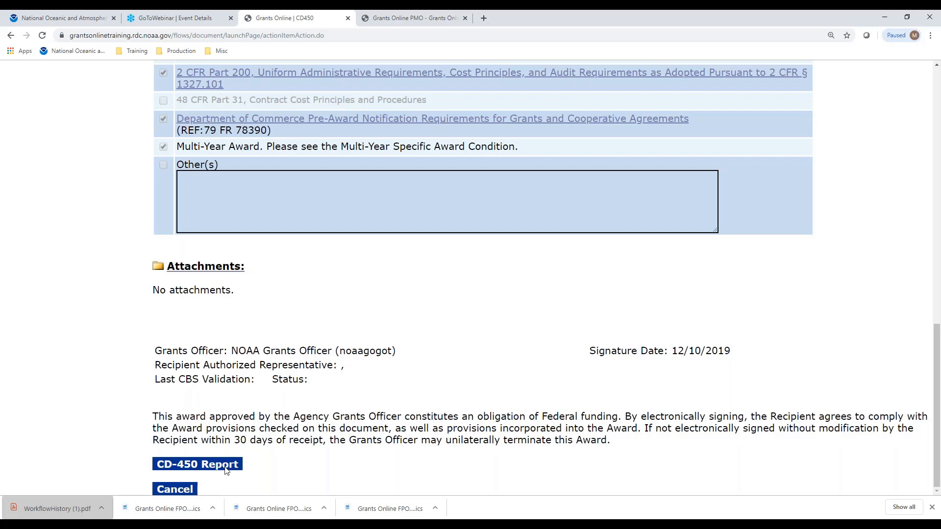
{"action": "left_click", "coordinate": [191, 490]}
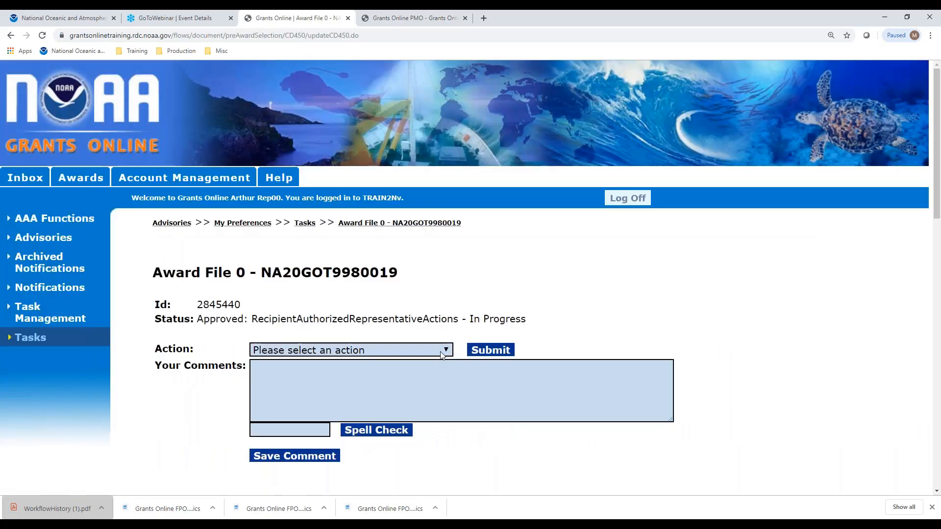
- Look over the available actions for the award file and submit Accept Award
{"action": "left_click", "coordinate": [445, 351]}
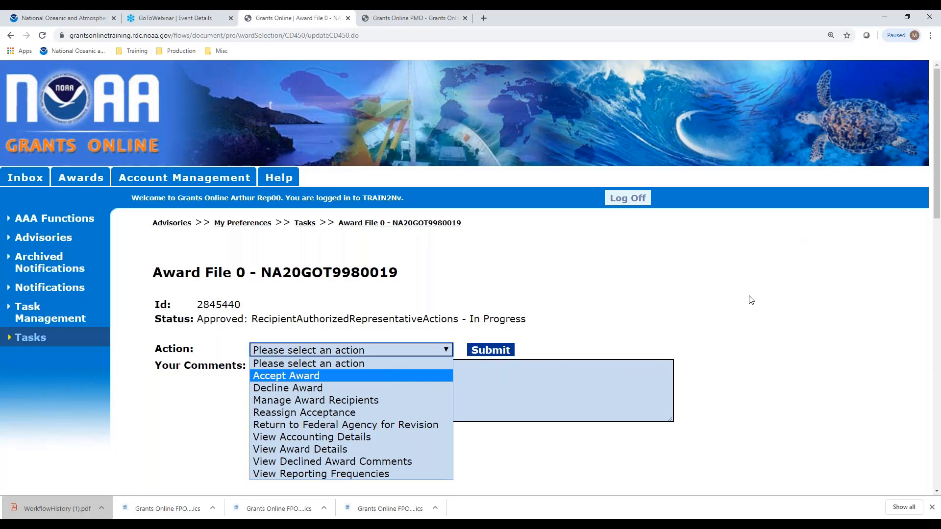
{"action": "scroll", "coordinate": [746, 297], "scroll_direction": "down", "scroll_amount": 1}
{"action": "scroll", "coordinate": [745, 297], "scroll_direction": "down", "scroll_amount": 1}
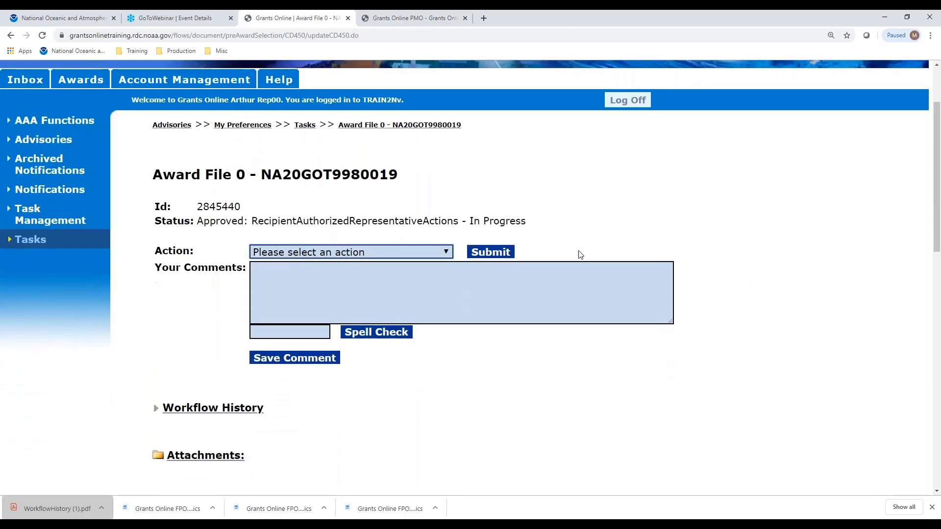
{"action": "left_click", "coordinate": [437, 254]}
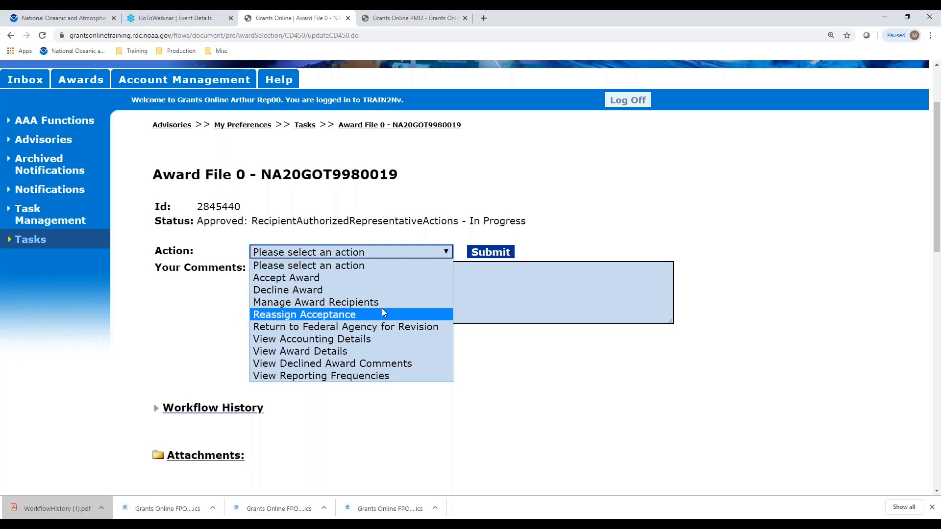
{"action": "left_click", "coordinate": [272, 281]}
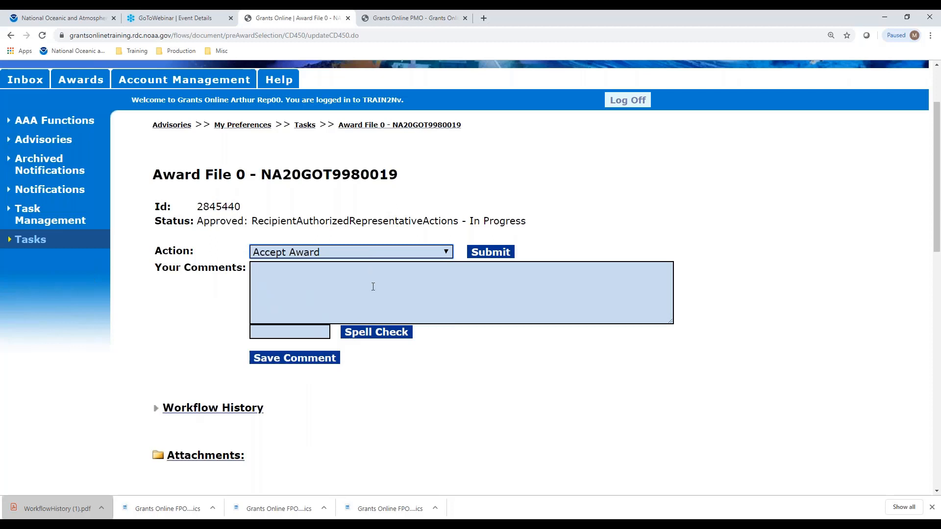
{"action": "left_click", "coordinate": [490, 253]}
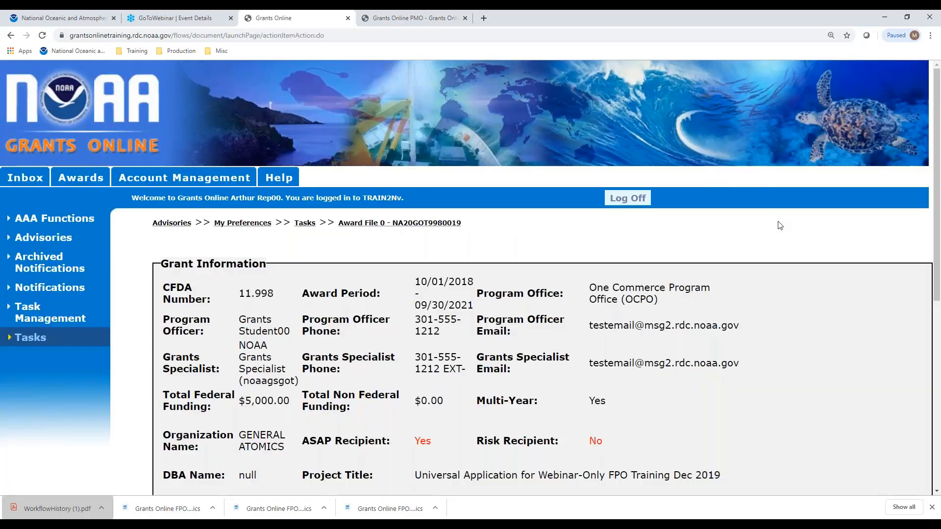
- Change the award's Recipient Administrator to the user found by searching last name 00, and save the award acceptance
{"action": "scroll", "coordinate": [780, 224], "scroll_direction": "down", "scroll_amount": 3}
{"action": "scroll", "coordinate": [780, 225], "scroll_direction": "down", "scroll_amount": 4}
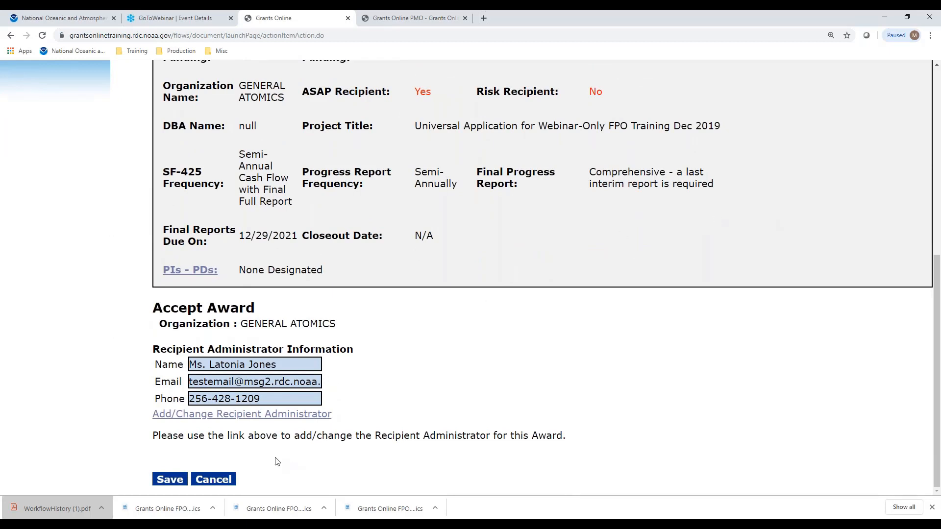
{"action": "left_click", "coordinate": [258, 415]}
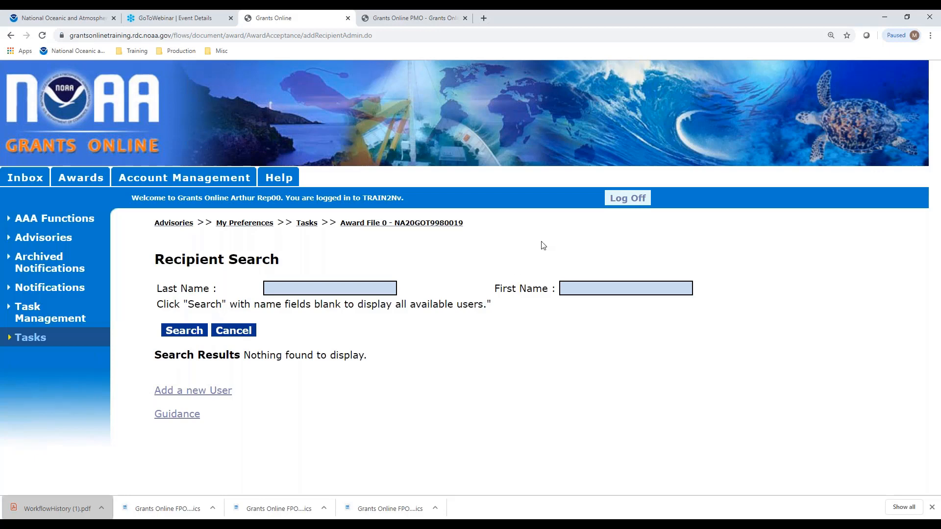
{"action": "left_click", "coordinate": [297, 290]}
{"action": "type", "text": "00"}
{"action": "left_click", "coordinate": [189, 332]}
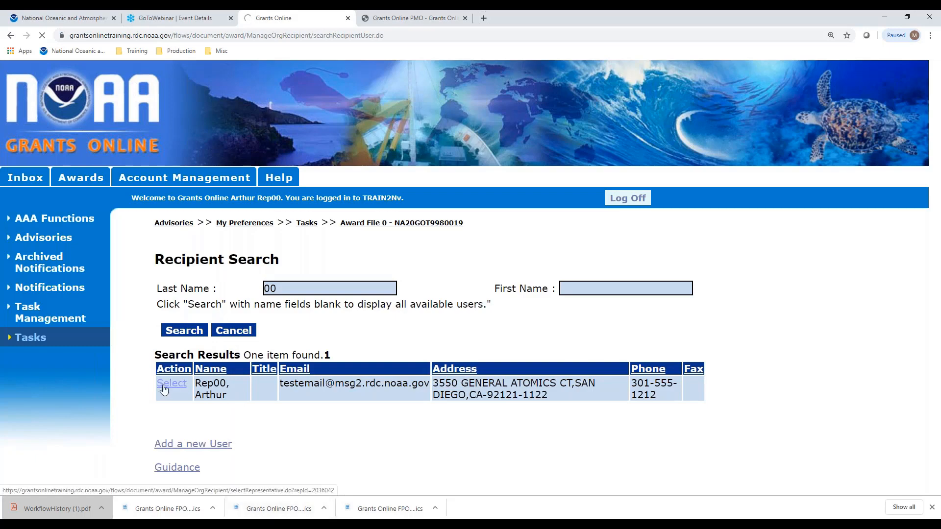
{"action": "scroll", "coordinate": [675, 361], "scroll_direction": "down", "scroll_amount": 2}
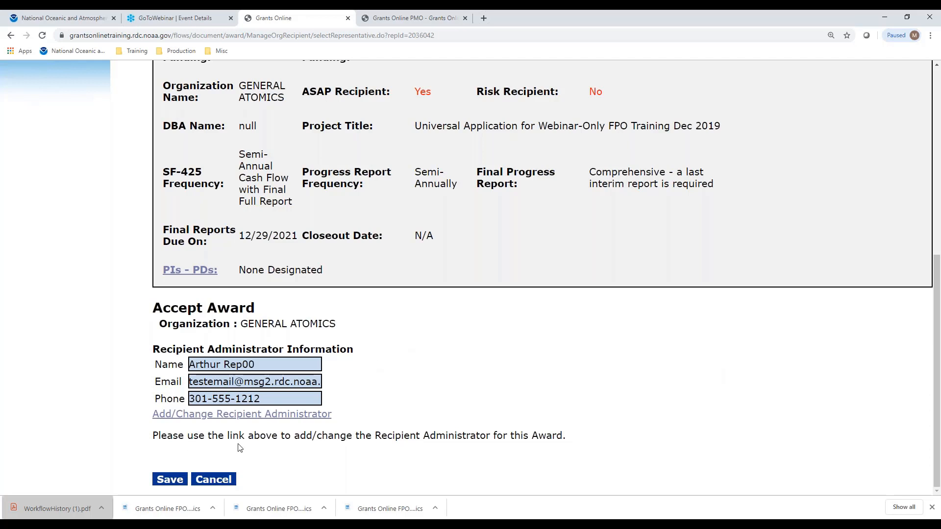
{"action": "left_click", "coordinate": [176, 482]}
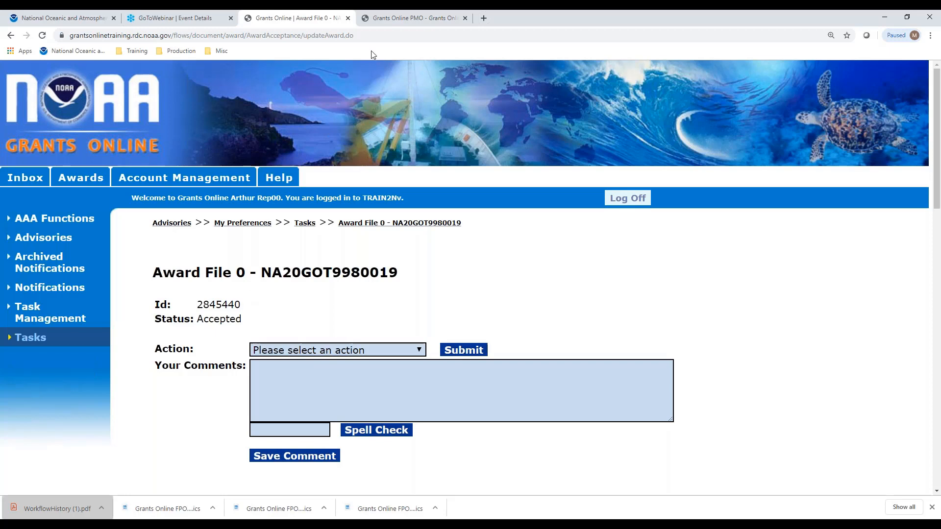
- Examine the Electronic Recipient Acceptance Overview (ERA) in the Award and Post Award Workflow process map, and return to the award file
{"action": "left_click", "coordinate": [393, 18]}
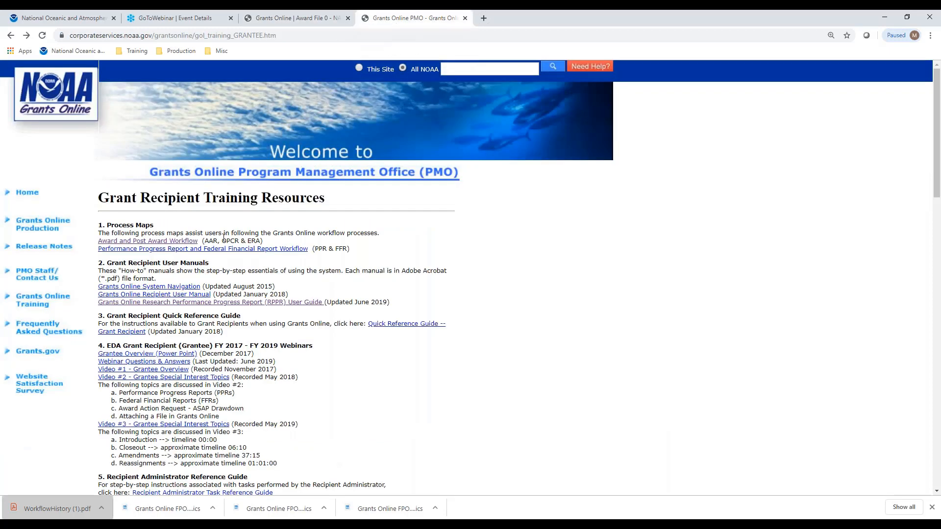
{"action": "left_click", "coordinate": [182, 241]}
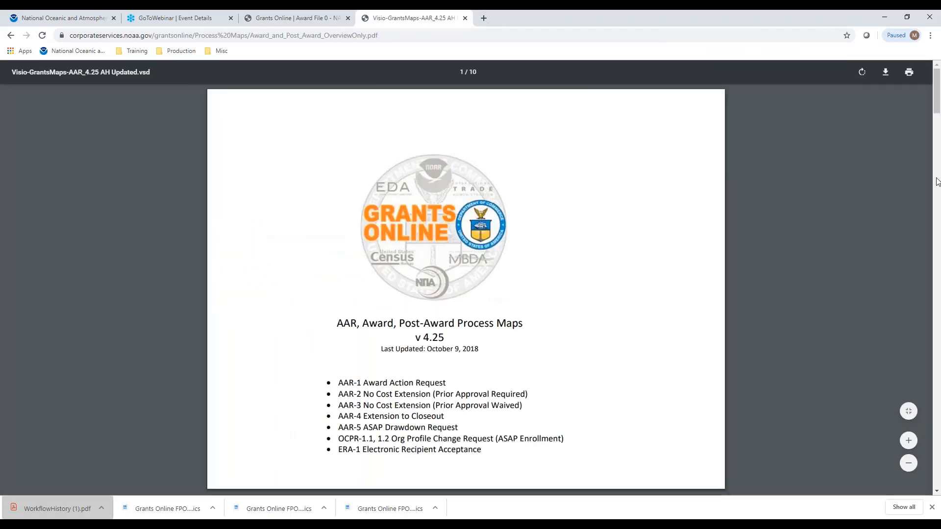
{"action": "scroll", "coordinate": [939, 350], "scroll_direction": "down", "scroll_amount": 20}
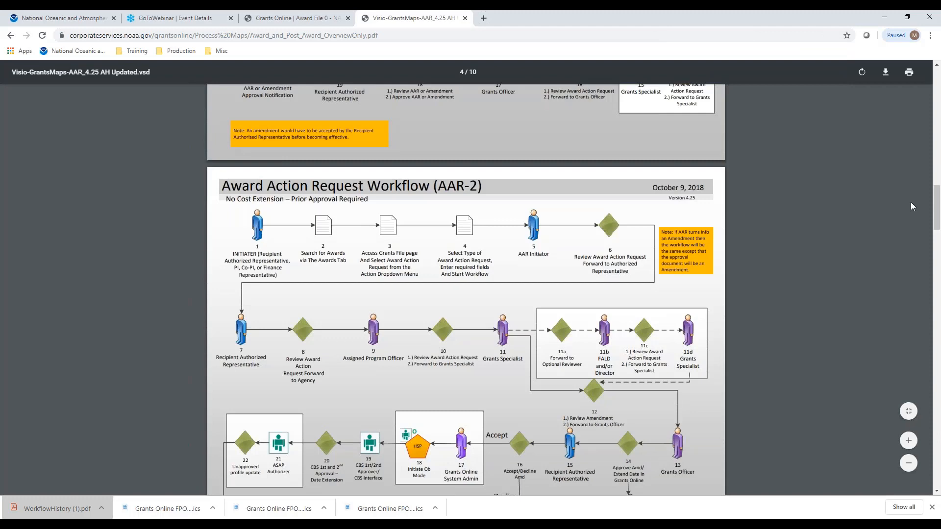
{"action": "left_click_drag", "start_coordinate": [935, 205], "coordinate": [939, 471]}
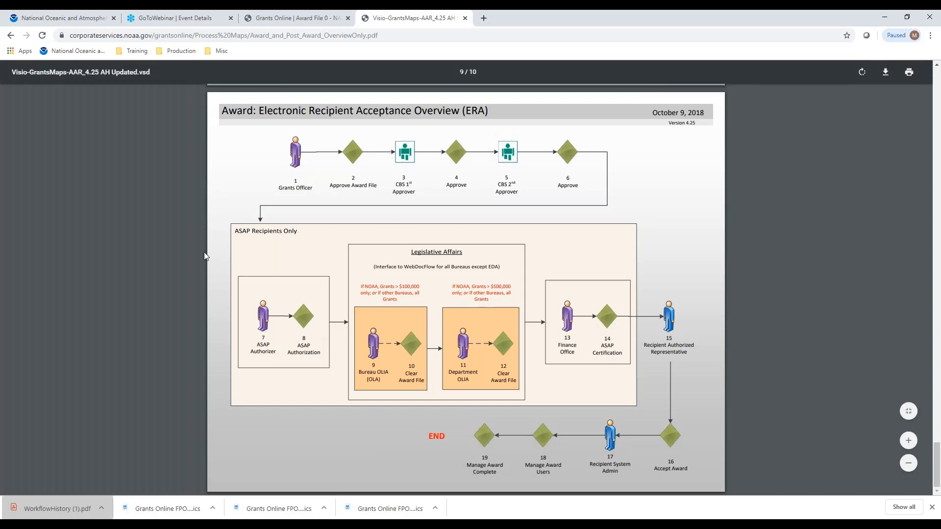
{"action": "left_click", "coordinate": [287, 22]}
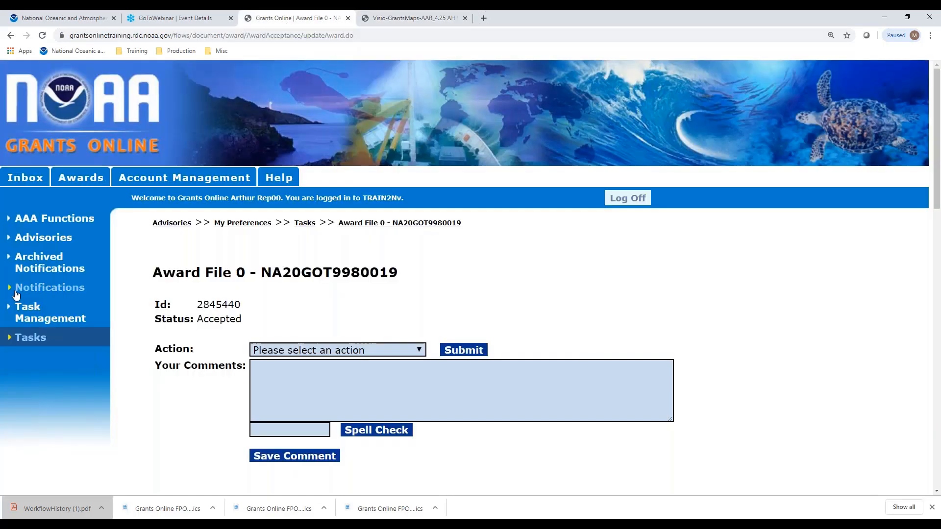
- Open the Manage Award Users task received 12/10/2019 and submit its View Manage Award Screen action
{"action": "left_click", "coordinate": [49, 337]}
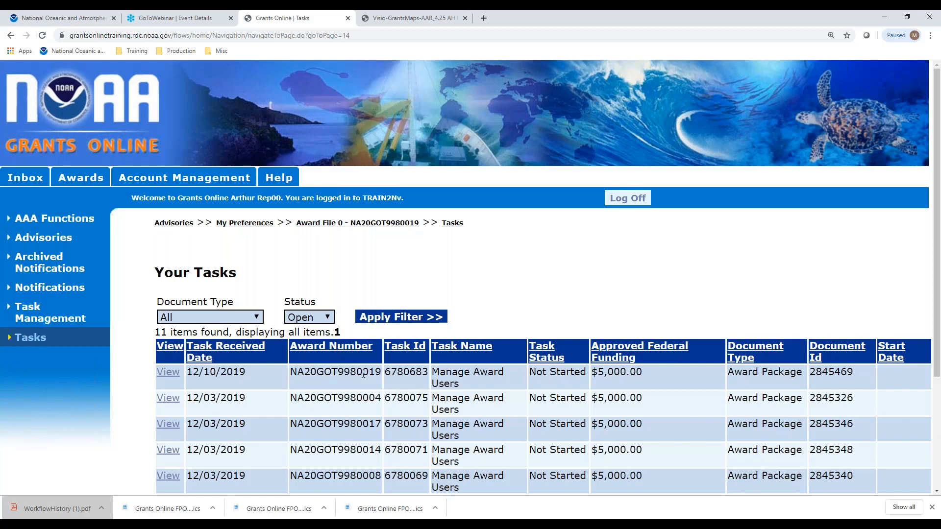
{"action": "left_click", "coordinate": [164, 375]}
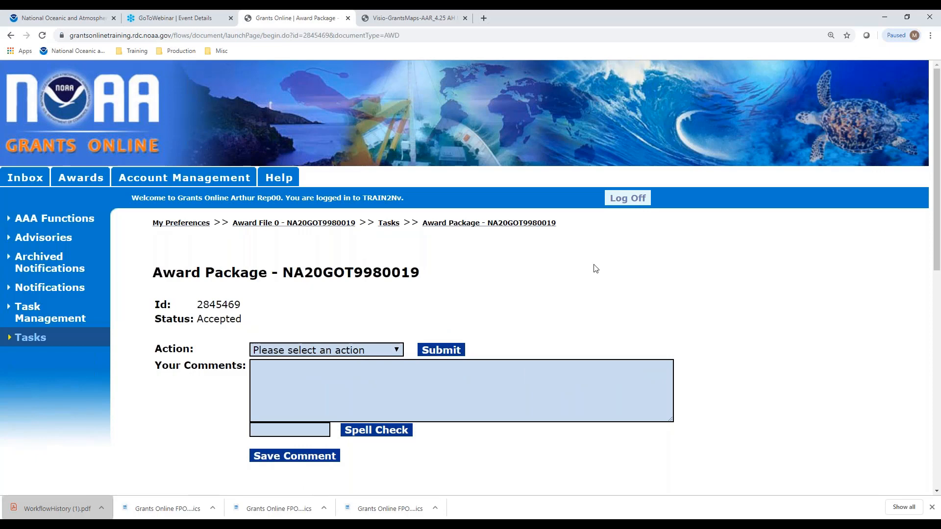
{"action": "left_click", "coordinate": [373, 350]}
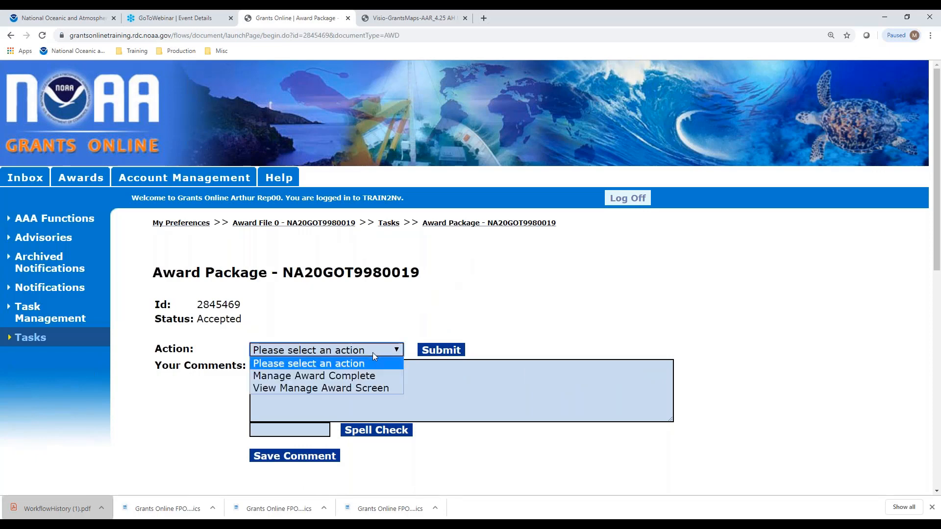
{"action": "left_click", "coordinate": [368, 390]}
{"action": "left_click", "coordinate": [449, 350]}
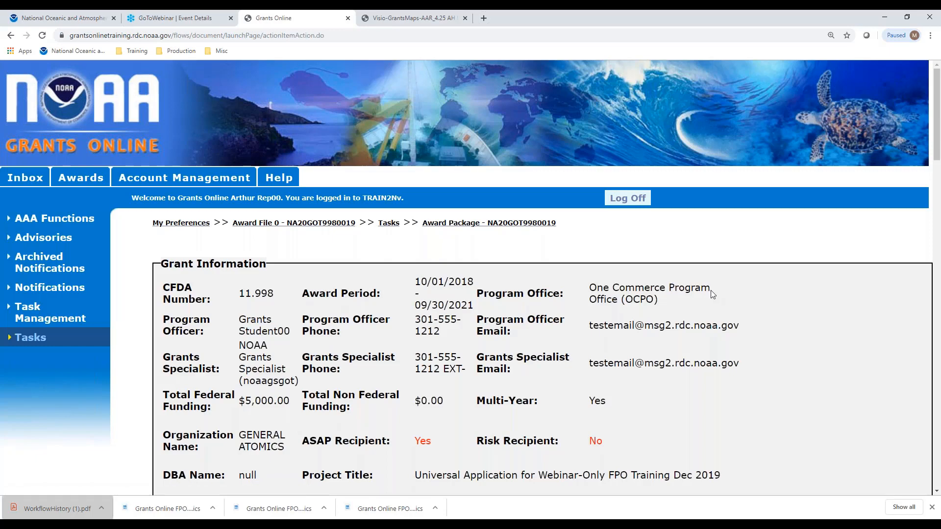
- Look through the award's Authorized Representatives and open the recipient search for adding another Principal Investigator - Project Director
{"action": "scroll", "coordinate": [657, 263], "scroll_direction": "down", "scroll_amount": 8}
{"action": "scroll", "coordinate": [658, 265], "scroll_direction": "down", "scroll_amount": 5}
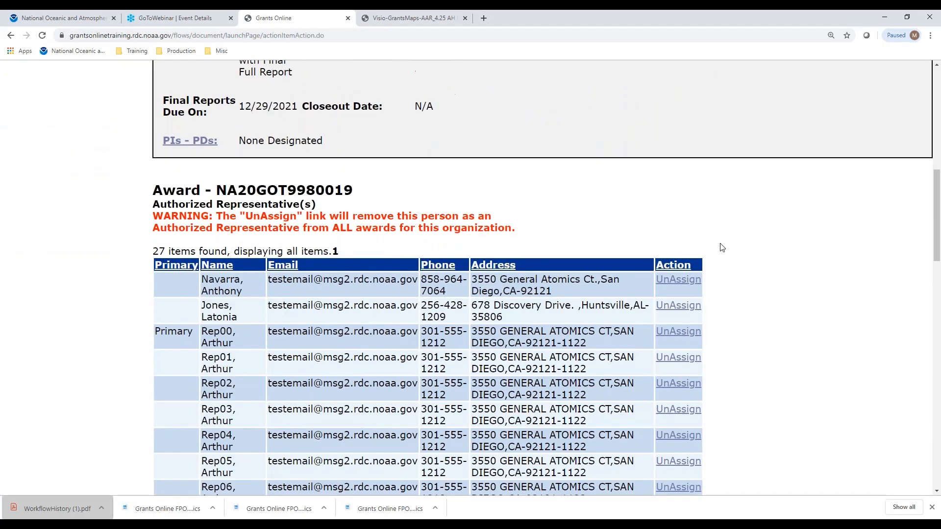
{"action": "scroll", "coordinate": [785, 230], "scroll_direction": "down", "scroll_amount": 5}
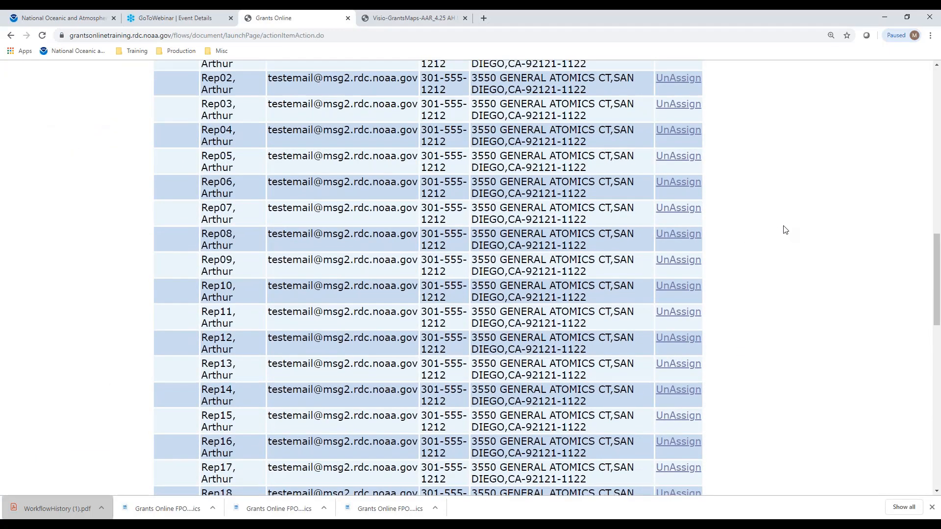
{"action": "scroll", "coordinate": [785, 230], "scroll_direction": "down", "scroll_amount": 2}
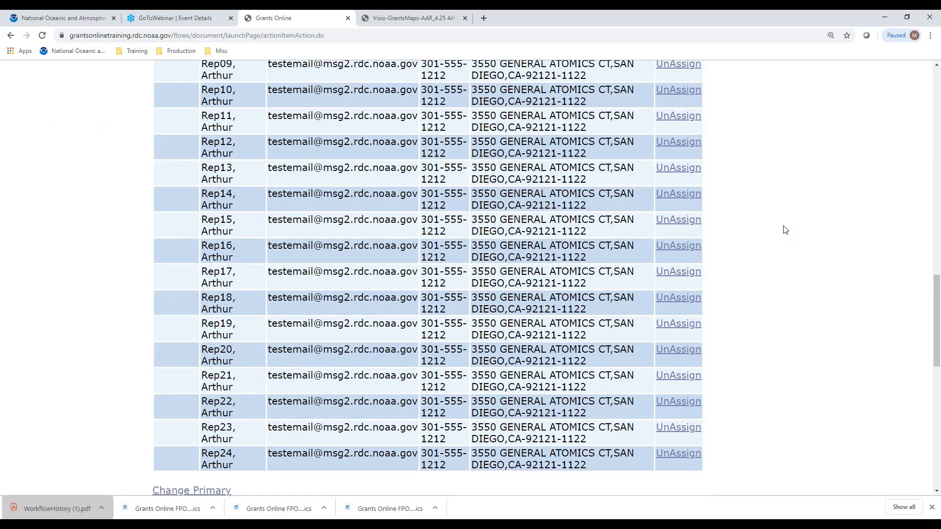
{"action": "scroll", "coordinate": [784, 229], "scroll_direction": "down", "scroll_amount": 2}
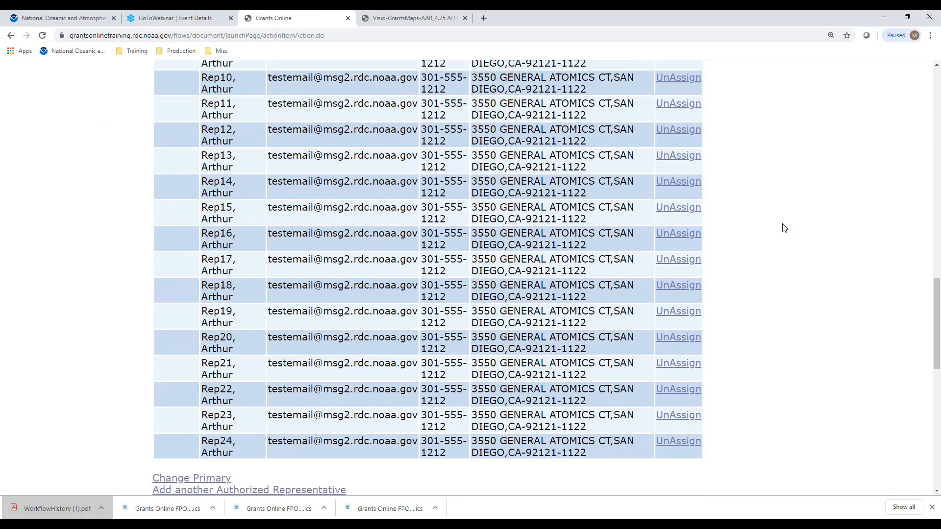
{"action": "scroll", "coordinate": [784, 229], "scroll_direction": "down", "scroll_amount": 5}
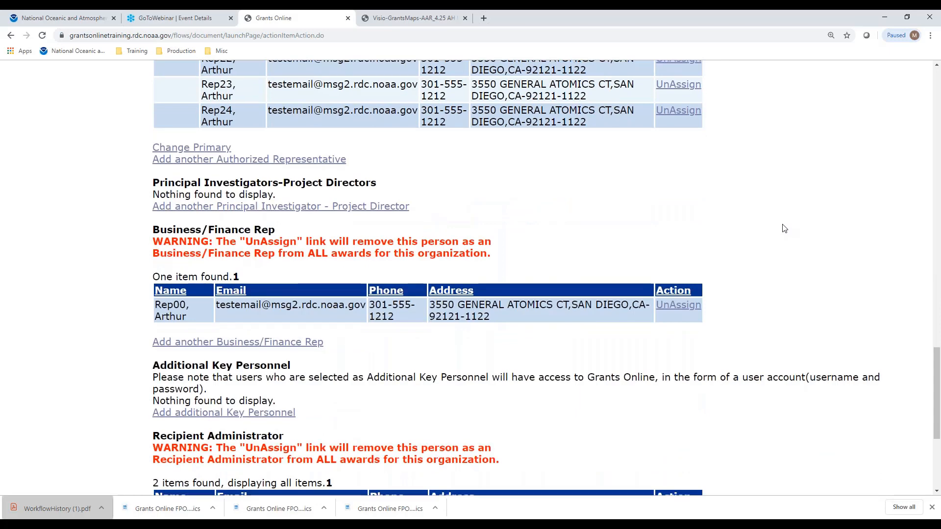
{"action": "scroll", "coordinate": [785, 229], "scroll_direction": "up", "scroll_amount": 1}
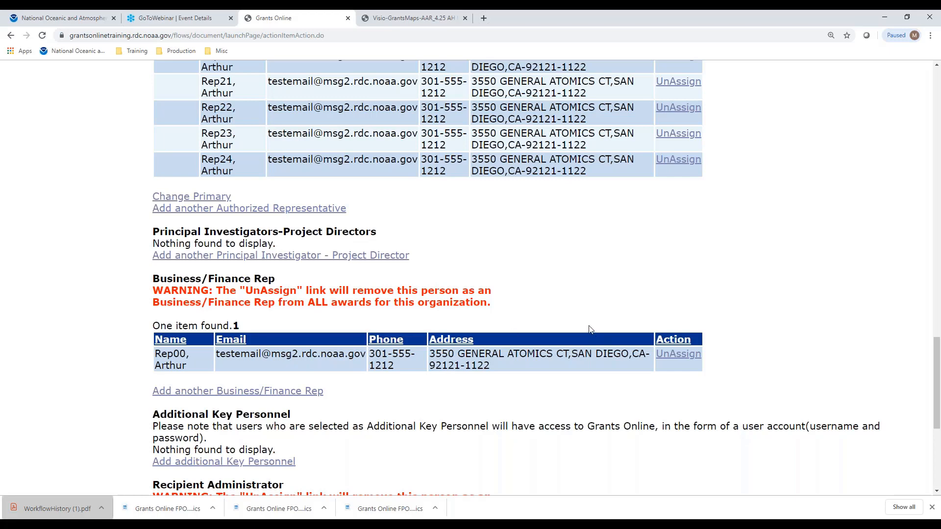
{"action": "left_click", "coordinate": [259, 256]}
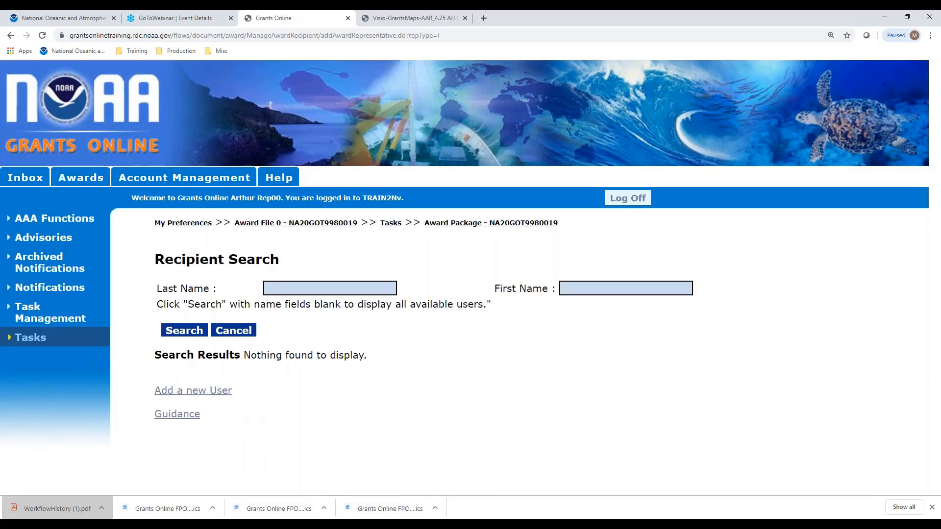
- Search all available recipients with the name fields blank and select the representative numbered 06 as Principal Investigator - Project Director
{"action": "left_click", "coordinate": [302, 288]}
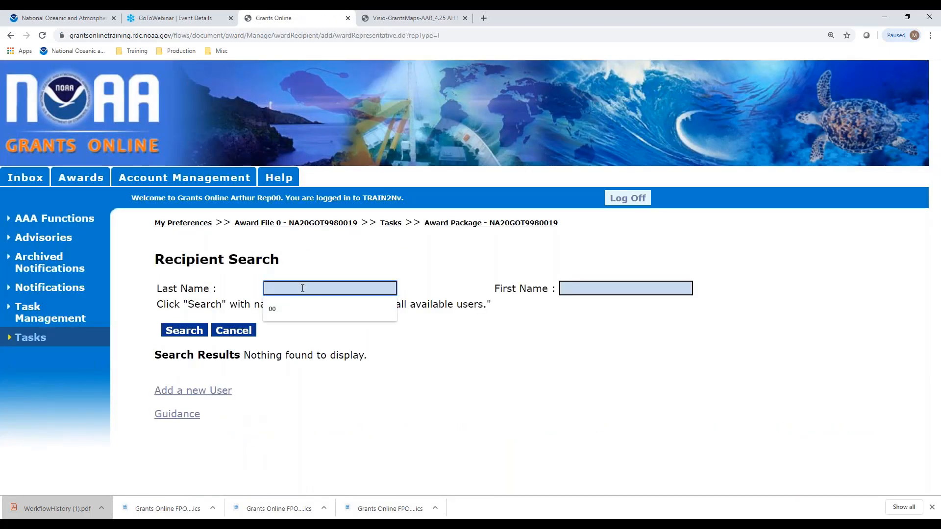
{"action": "left_click", "coordinate": [288, 317]}
{"action": "key", "text": "BackSpace"}
{"action": "key", "text": "BackSpace"}
{"action": "left_click", "coordinate": [178, 331]}
{"action": "scroll", "coordinate": [436, 373], "scroll_direction": "down", "scroll_amount": 10}
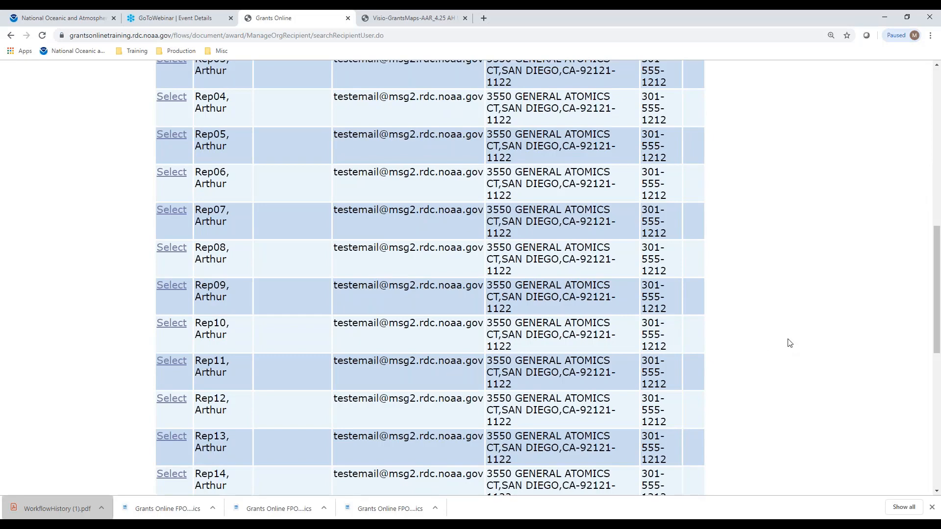
{"action": "left_click", "coordinate": [177, 174]}
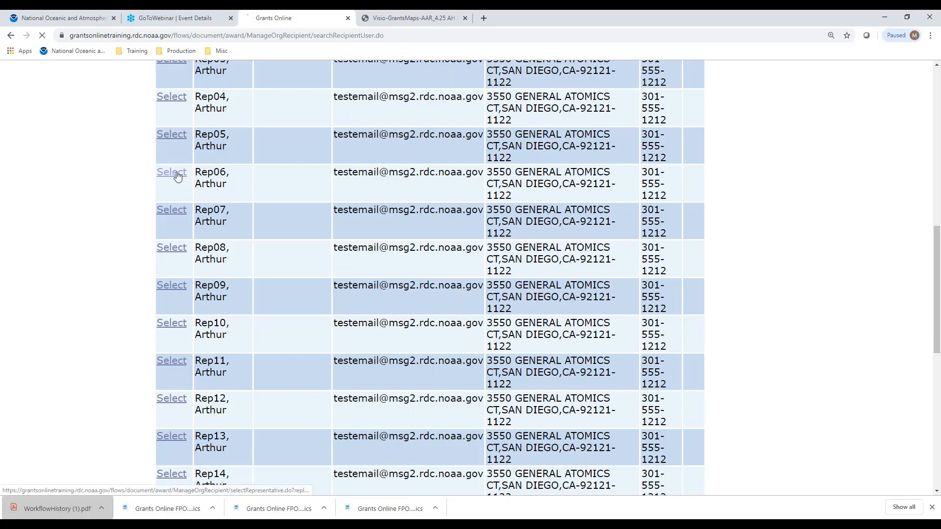
- Designate the newly added Principal Investigator - Project Director as the award's lead
{"action": "scroll", "coordinate": [859, 320], "scroll_direction": "down", "scroll_amount": 20}
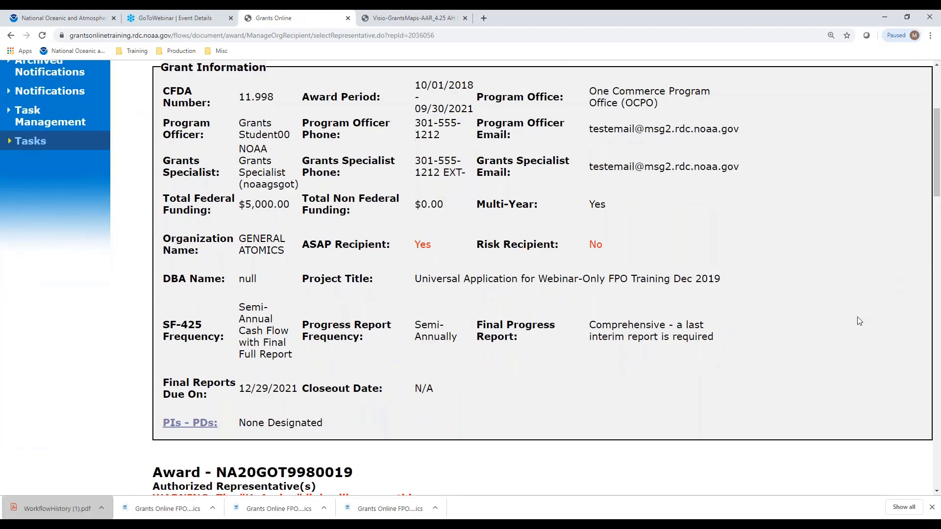
{"action": "scroll", "coordinate": [859, 330], "scroll_direction": "down", "scroll_amount": 2}
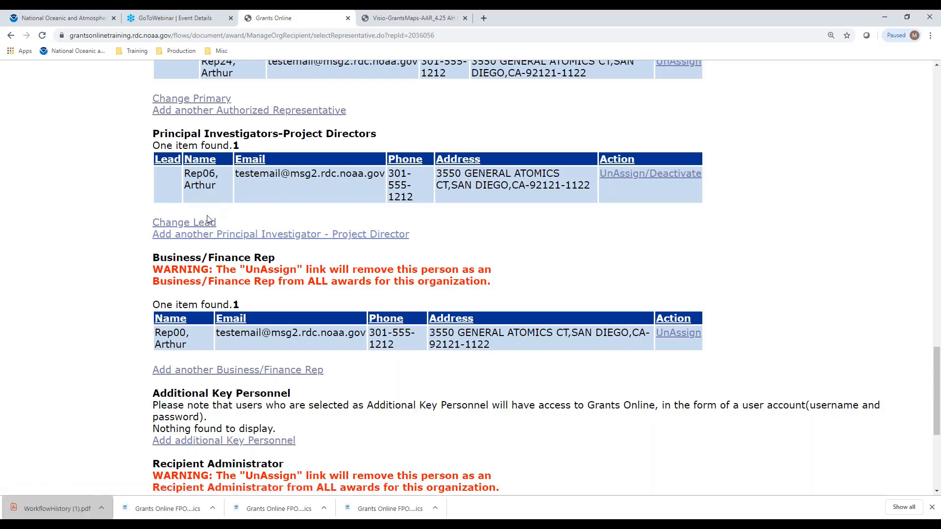
{"action": "left_click", "coordinate": [214, 226]}
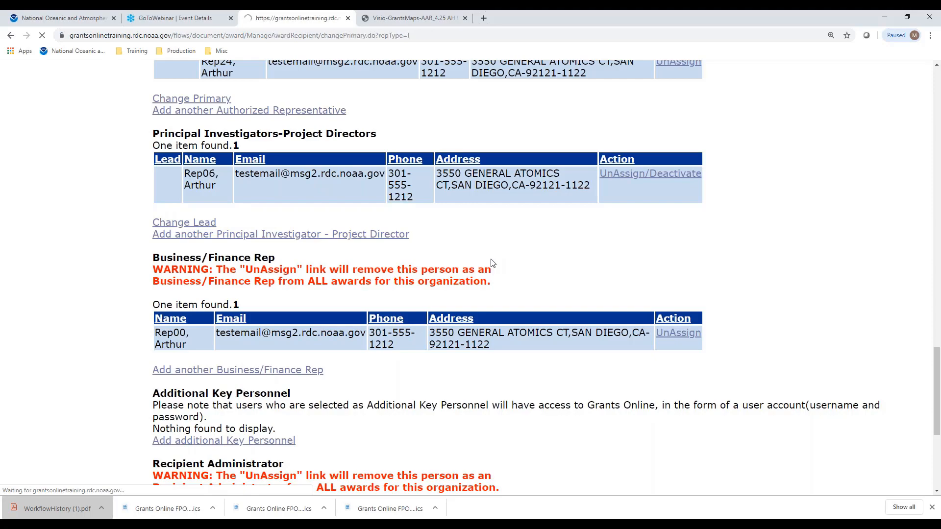
{"action": "scroll", "coordinate": [492, 264], "scroll_direction": "down", "scroll_amount": 5}
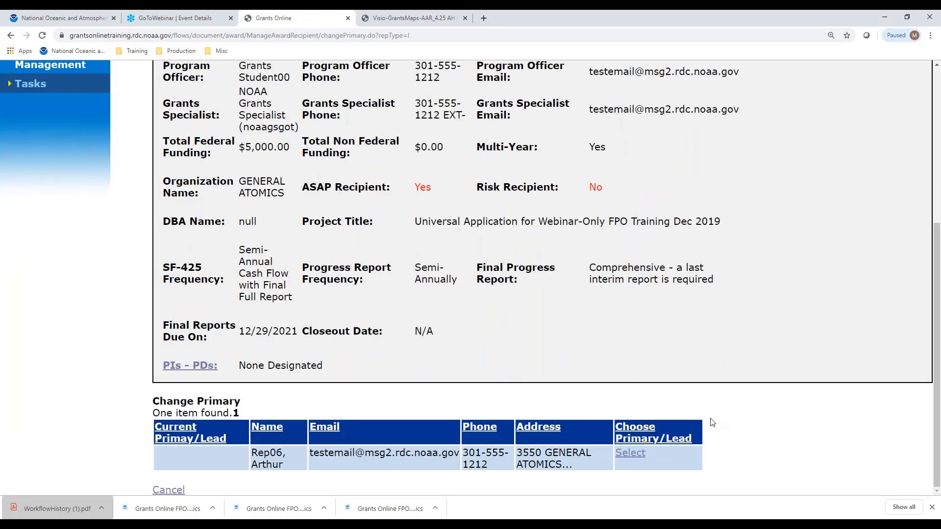
{"action": "left_click", "coordinate": [632, 453]}
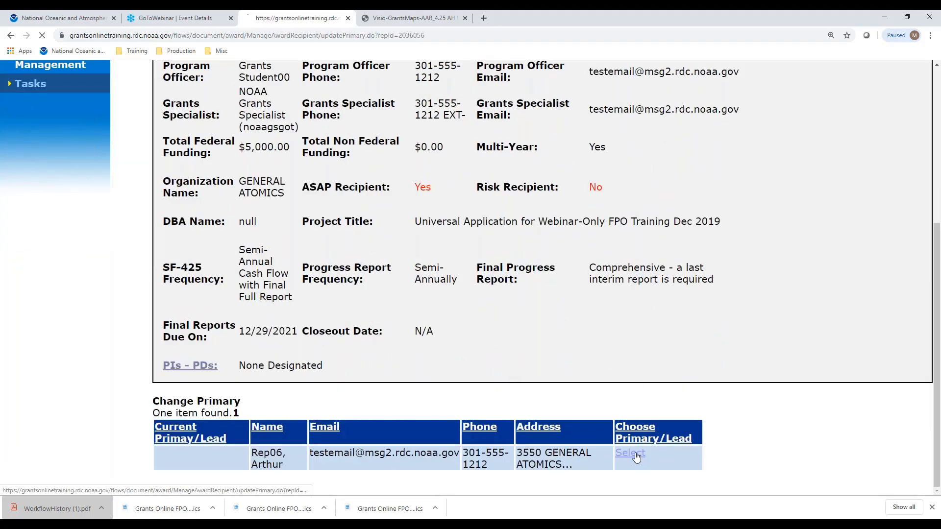
- Review the award's Principal Investigators, Business/Finance Rep, Additional Key Personnel, Recipient Administrator and Other Key Personnel sections
{"action": "scroll", "coordinate": [585, 338], "scroll_direction": "down", "scroll_amount": 10}
{"action": "scroll", "coordinate": [741, 342], "scroll_direction": "down", "scroll_amount": 12}
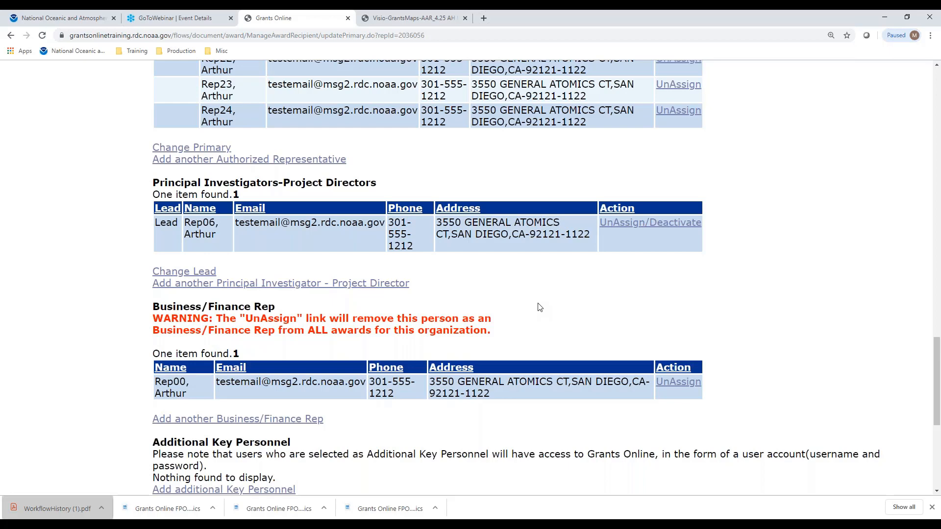
{"action": "scroll", "coordinate": [854, 245], "scroll_direction": "down", "scroll_amount": 5}
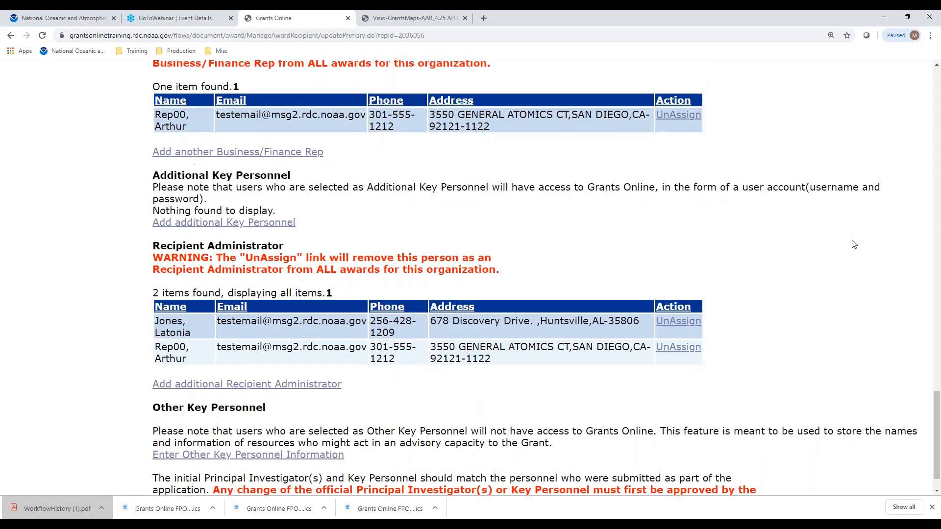
{"action": "scroll", "coordinate": [854, 244], "scroll_direction": "up", "scroll_amount": 5}
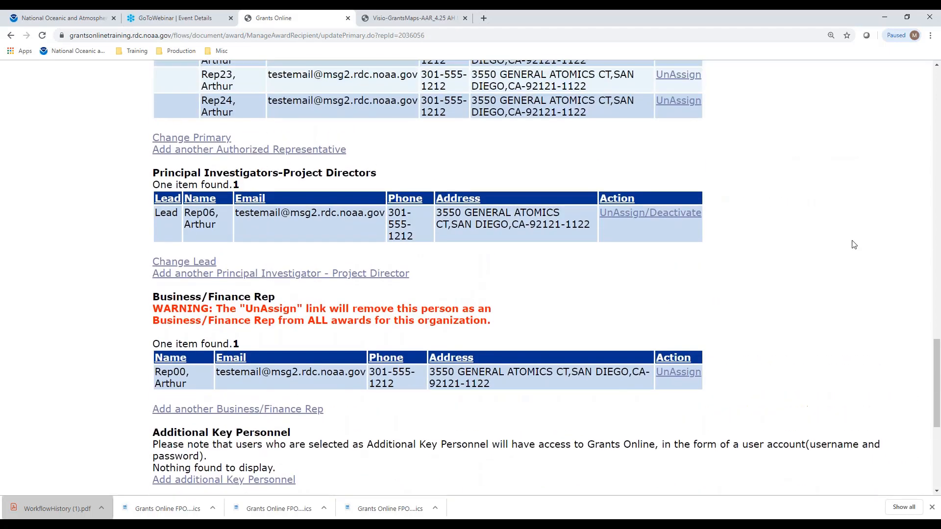
{"action": "scroll", "coordinate": [854, 245], "scroll_direction": "down", "scroll_amount": 1}
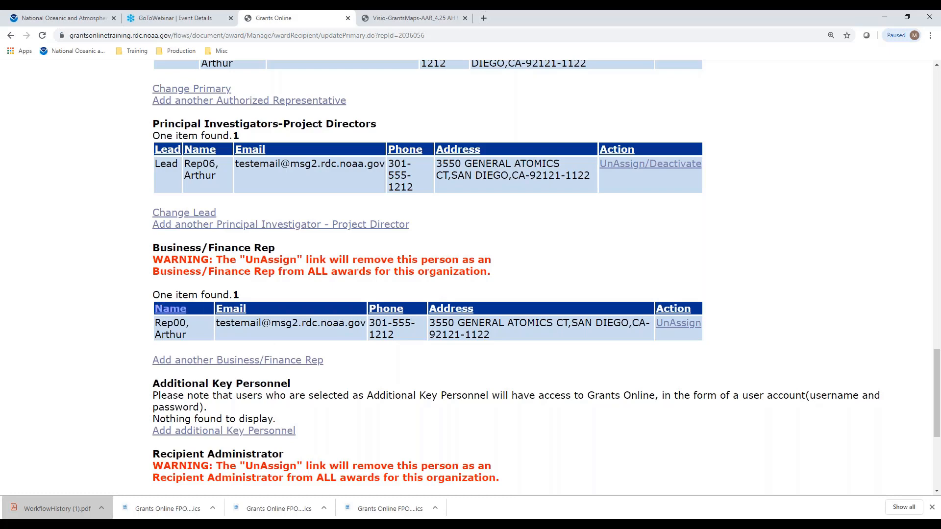
{"action": "scroll", "coordinate": [608, 390], "scroll_direction": "down", "scroll_amount": 5}
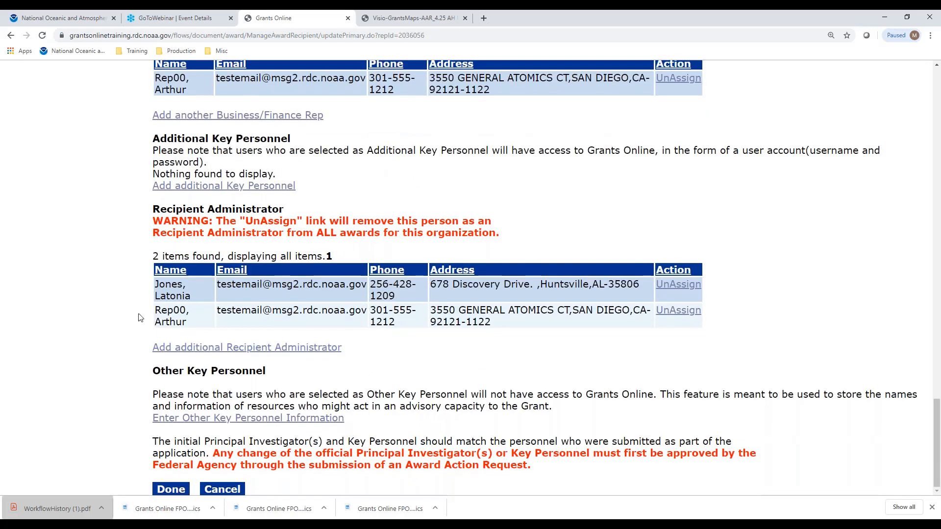
- Recheck the assigned award personnel and finish managing the award's recipients, returning to the Award Package task
{"action": "scroll", "coordinate": [235, 243], "scroll_direction": "up", "scroll_amount": 5}
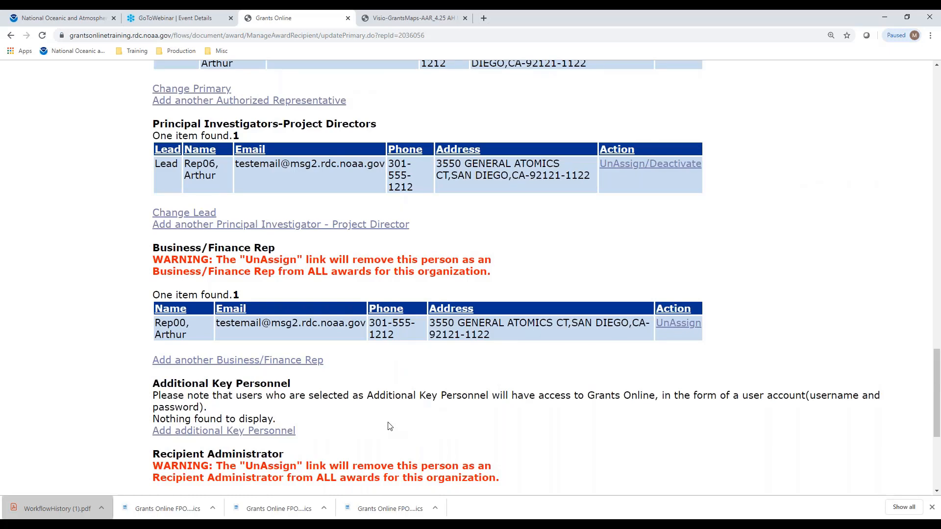
{"action": "scroll", "coordinate": [390, 426], "scroll_direction": "down", "scroll_amount": 5}
{"action": "left_click", "coordinate": [166, 492]}
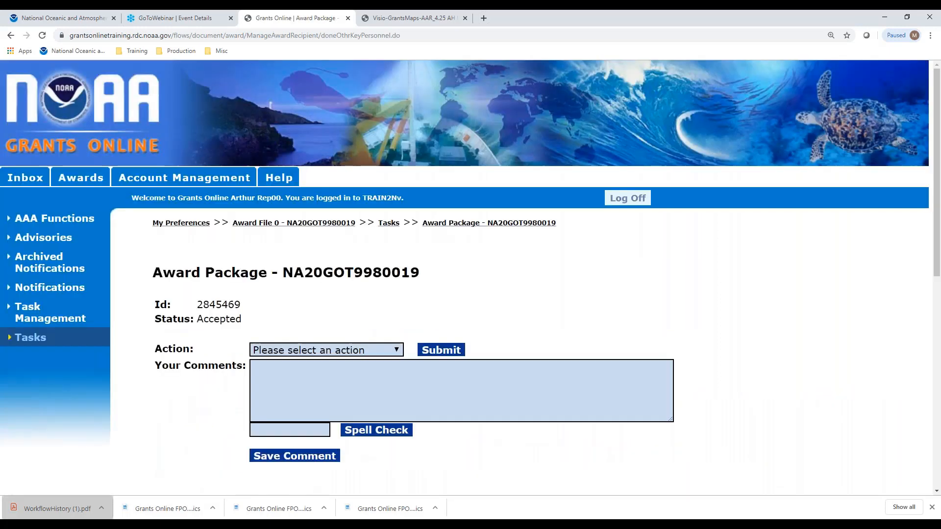
- Submit the Award Package task with the action Manage Award Complete
{"action": "left_click", "coordinate": [322, 351]}
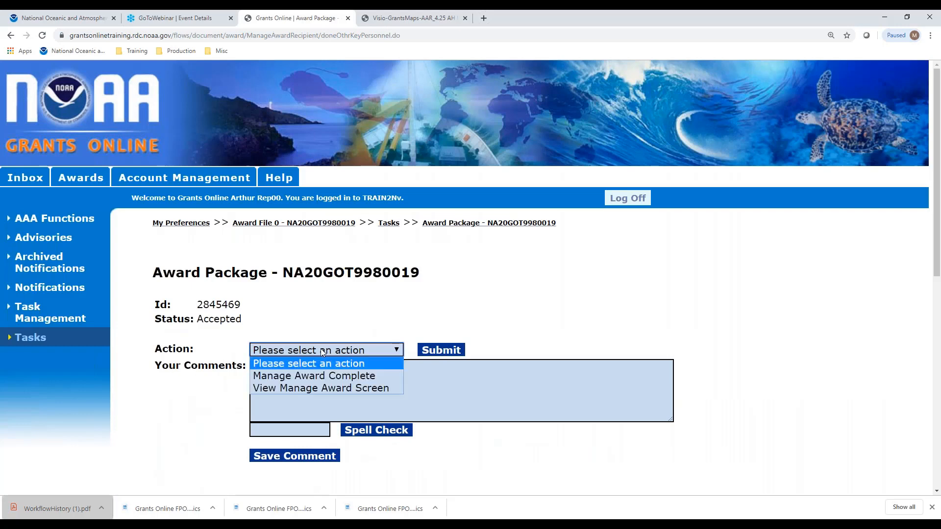
{"action": "left_click", "coordinate": [316, 375]}
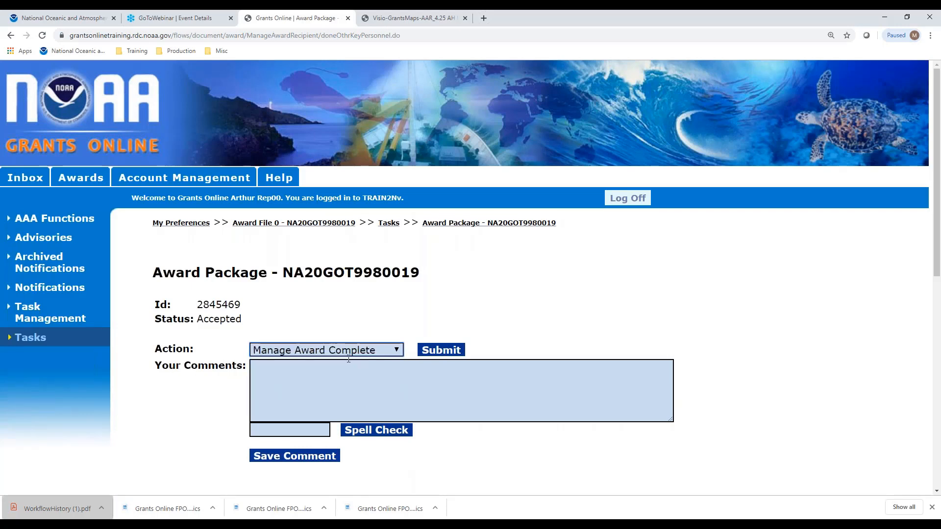
{"action": "left_click", "coordinate": [436, 350]}
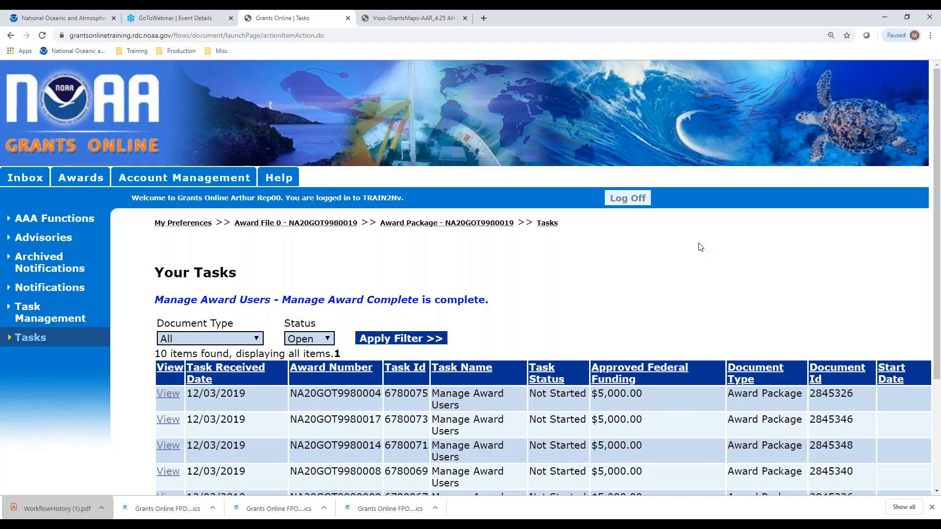
{"action": "left_click", "coordinate": [933, 42]}
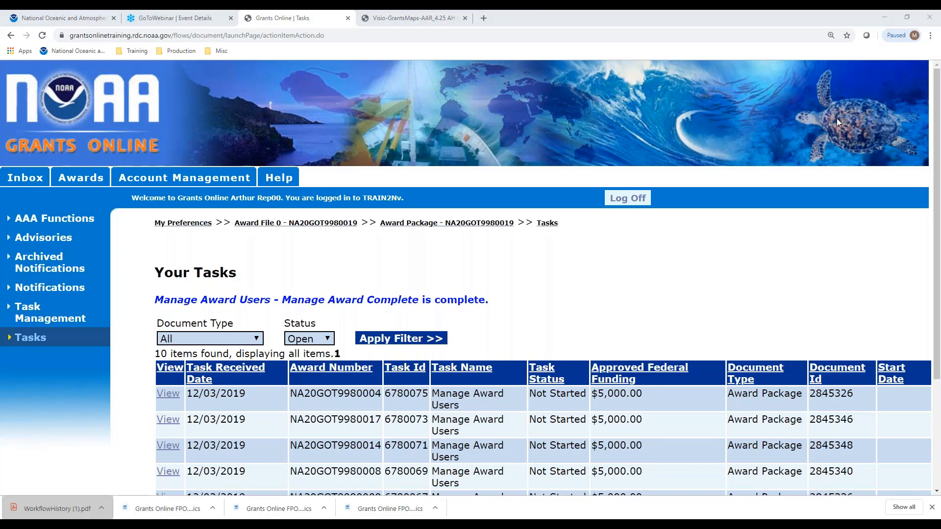